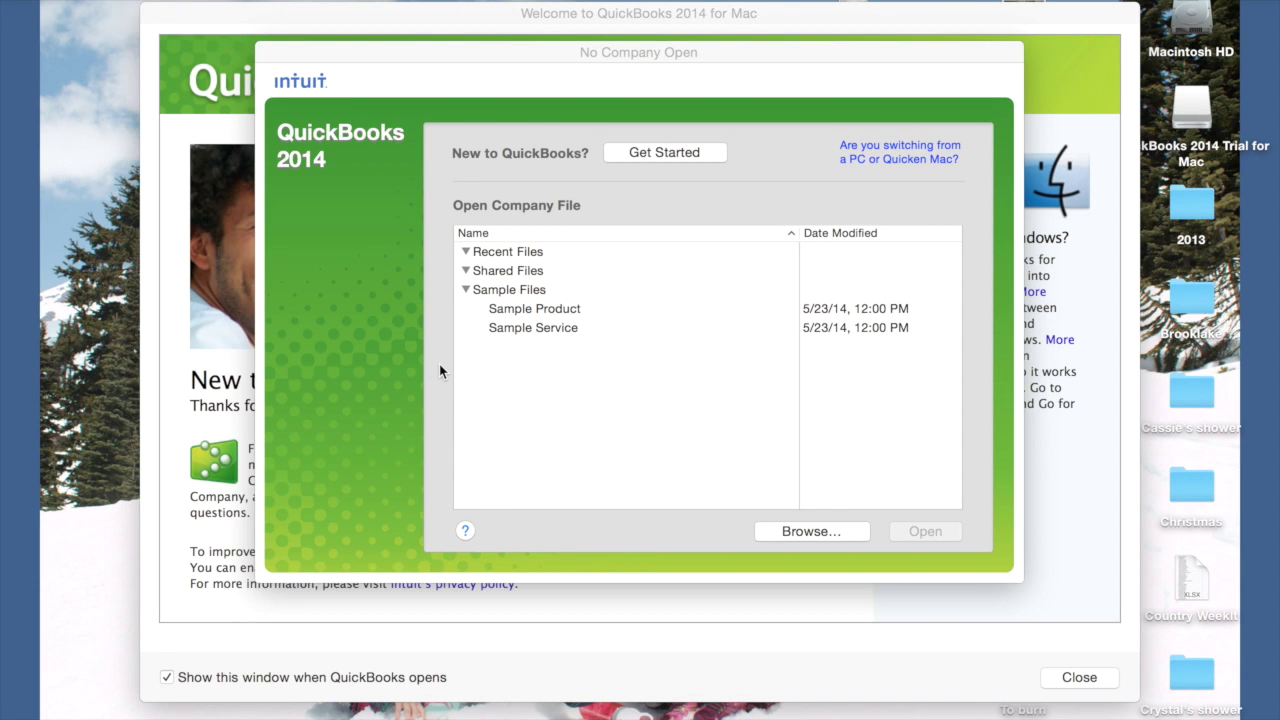
Create a new company file named "Photography" in the Documents folder
left_click(195, 0)
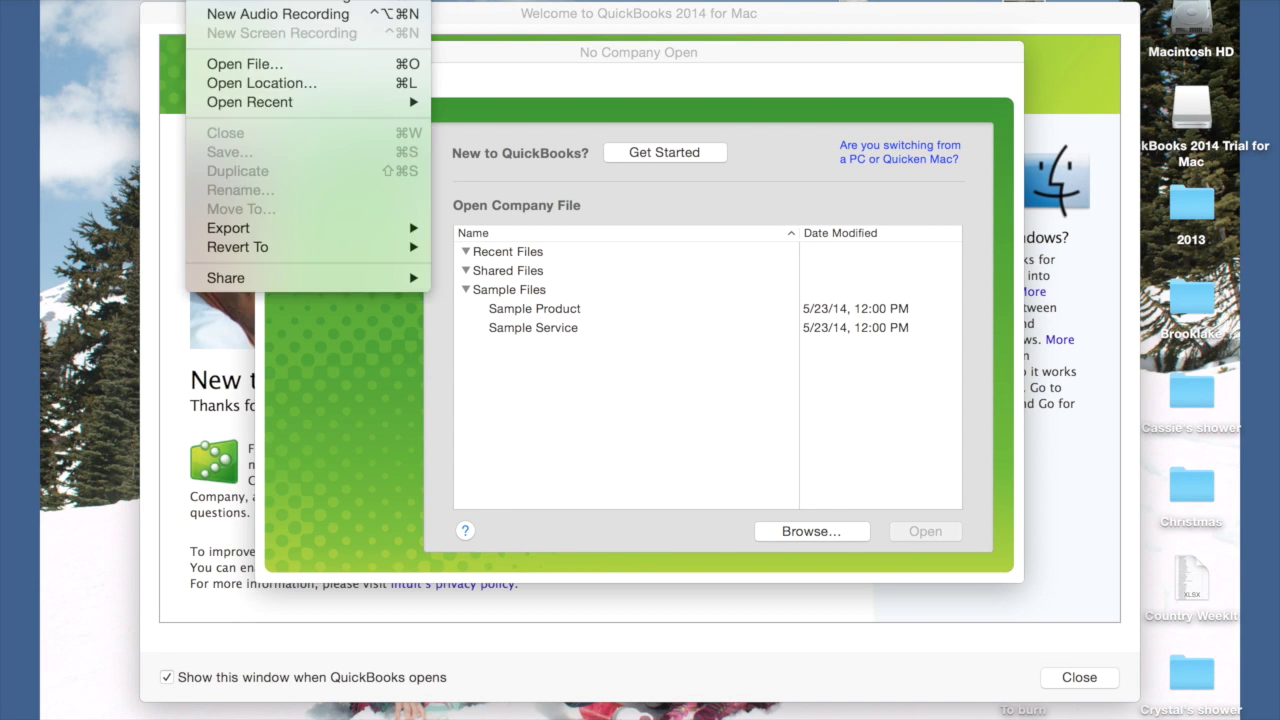
left_click(327, 185)
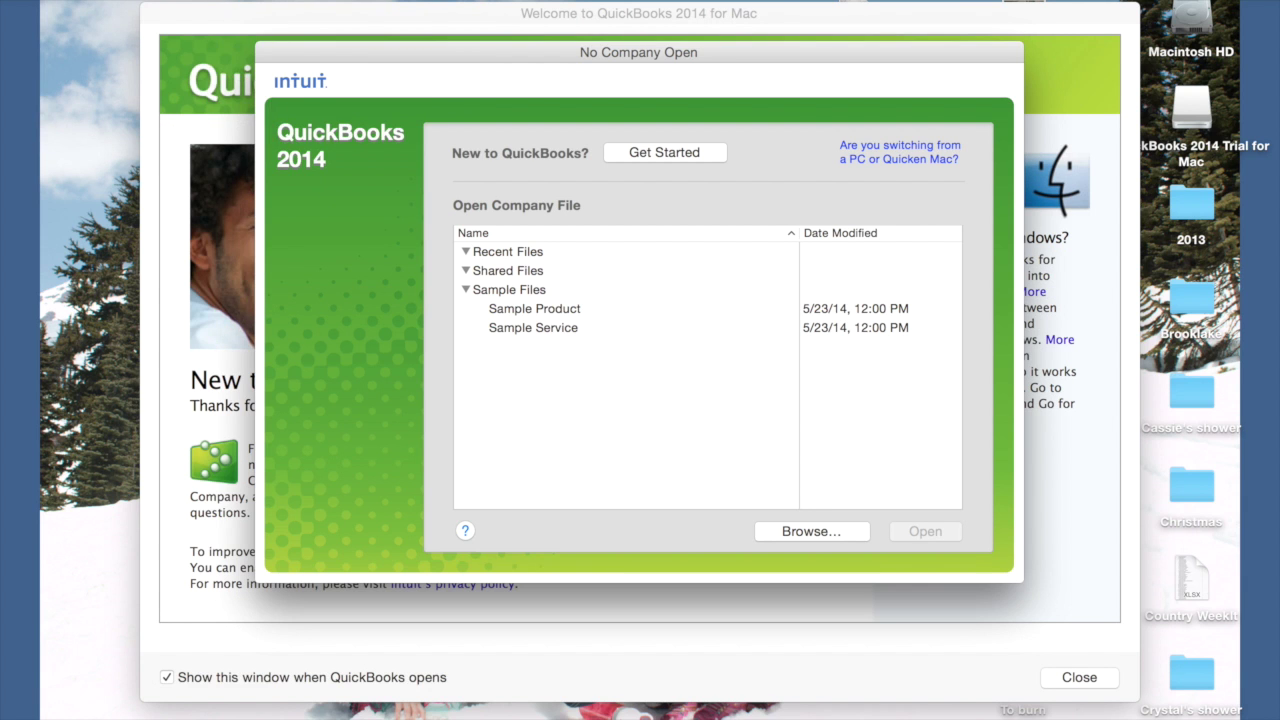
left_click(194, 0)
left_click(191, 2)
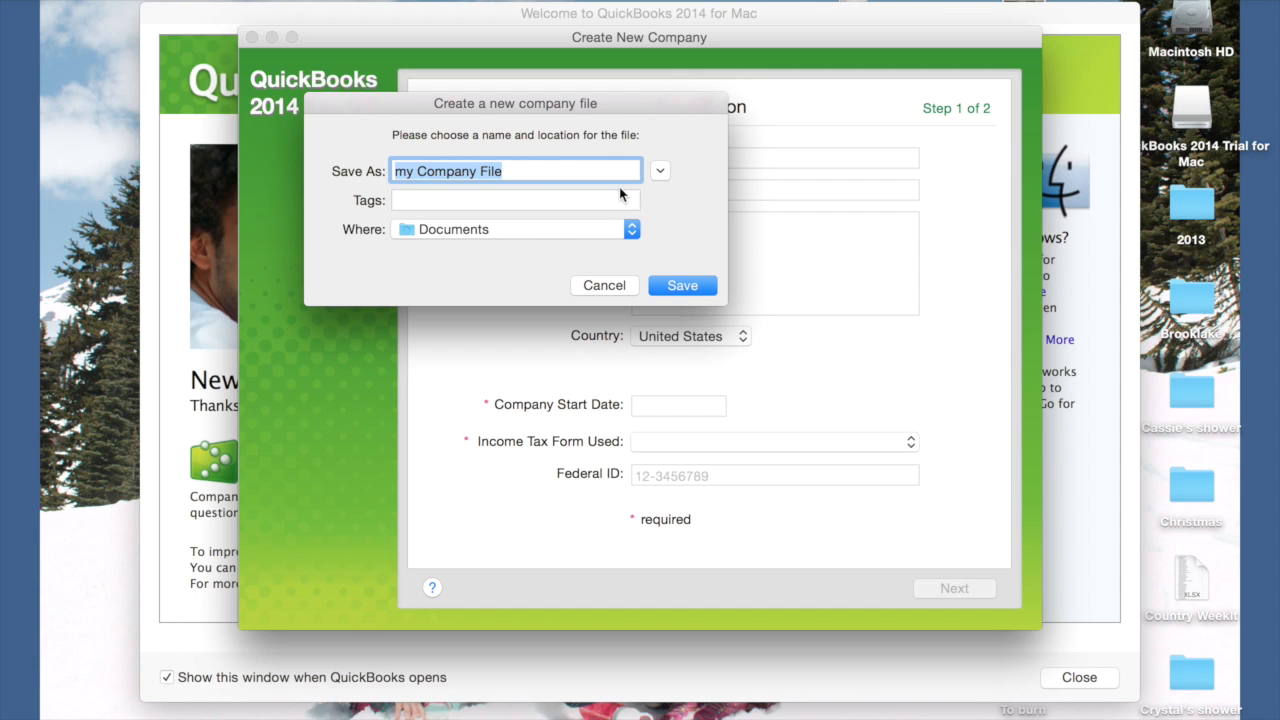
type("Pho")
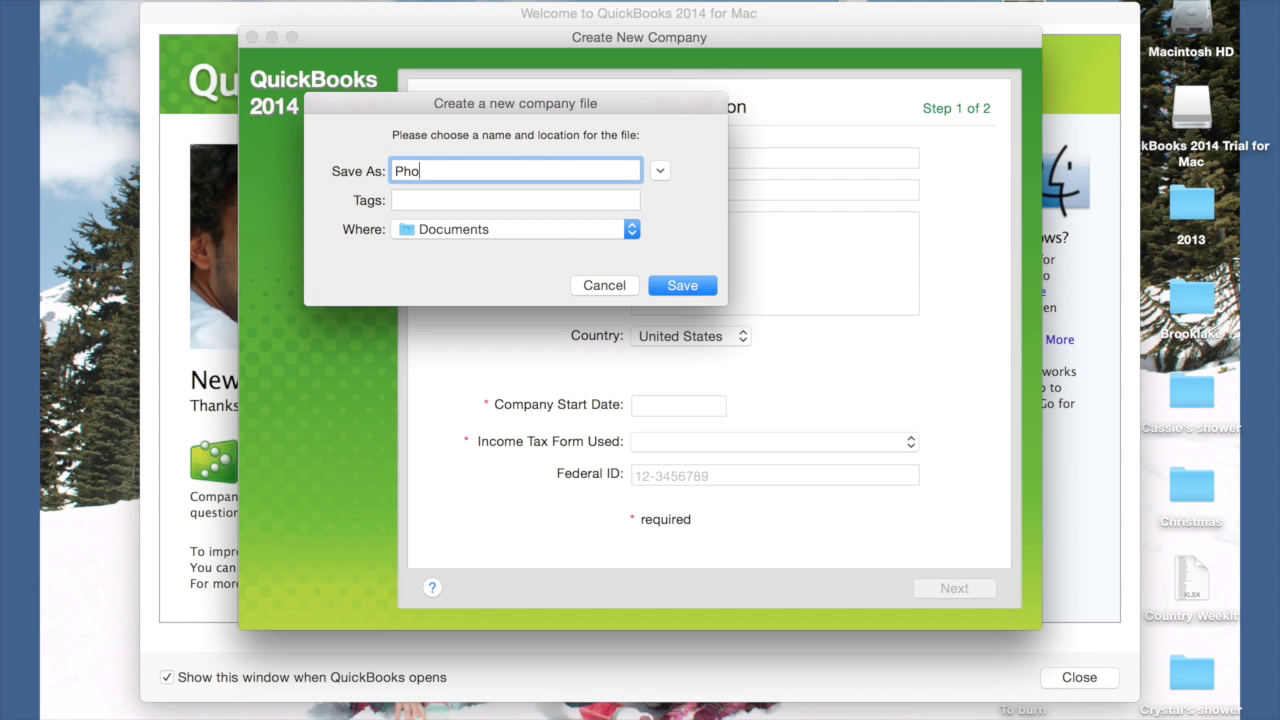
type("tography")
left_click(683, 285)
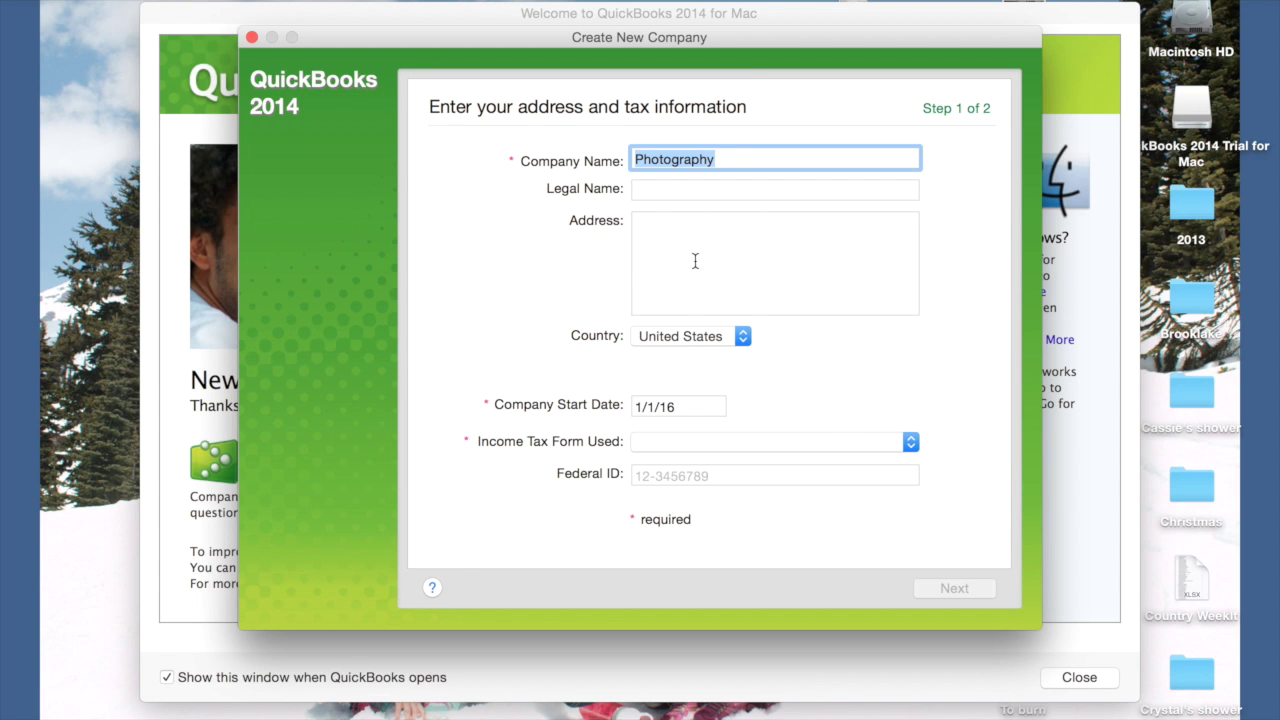
Set the company's income tax form to Form 1040 (Sole Proprietor) and continue to the industry setup
left_click(684, 444)
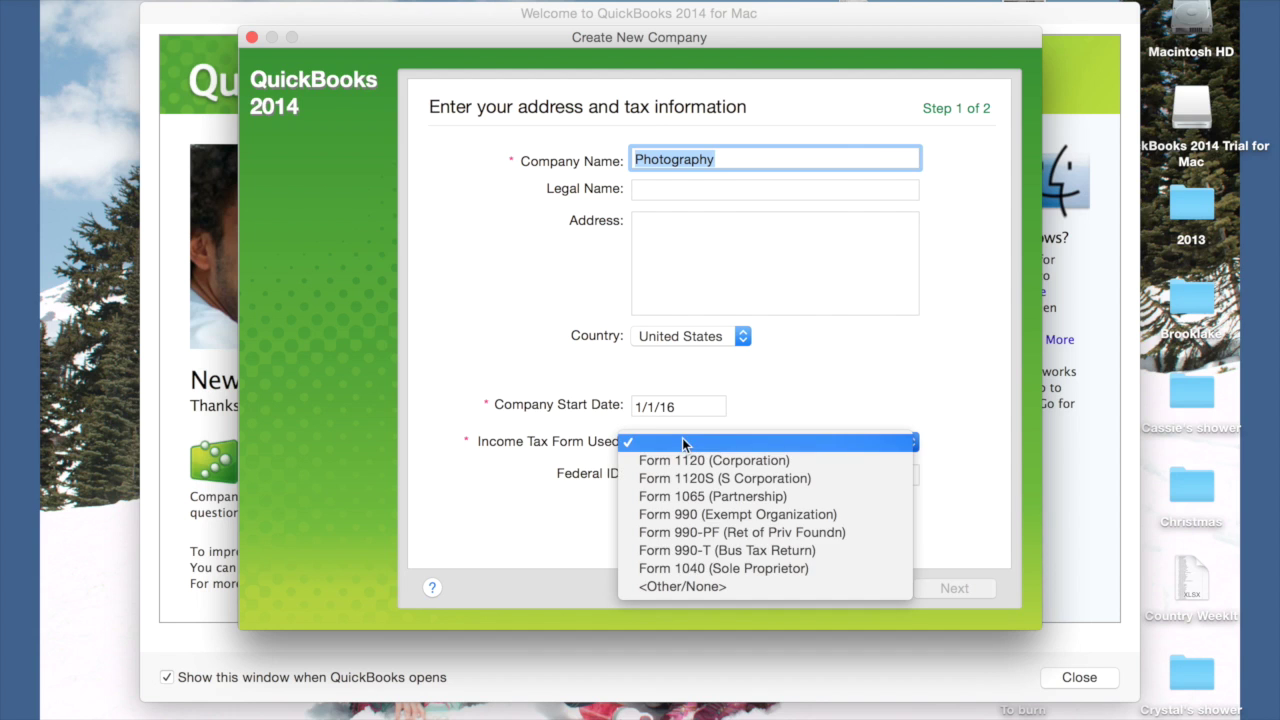
left_click(699, 564)
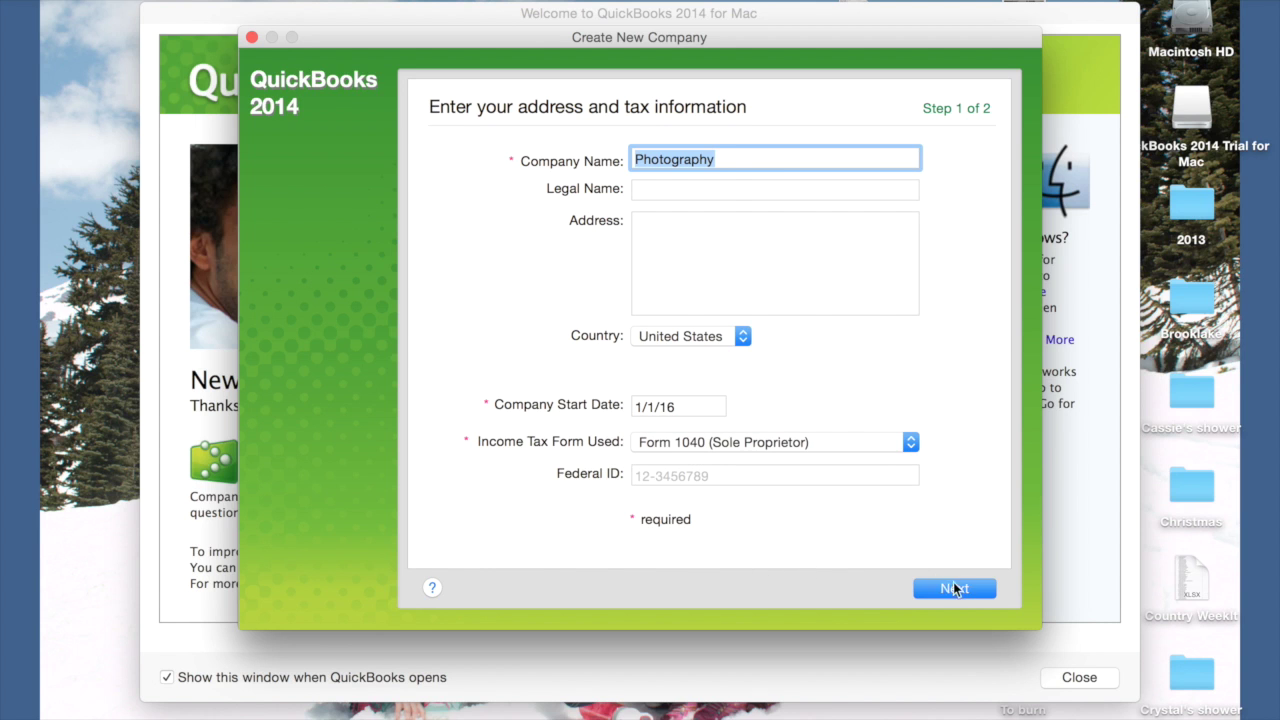
left_click(963, 588)
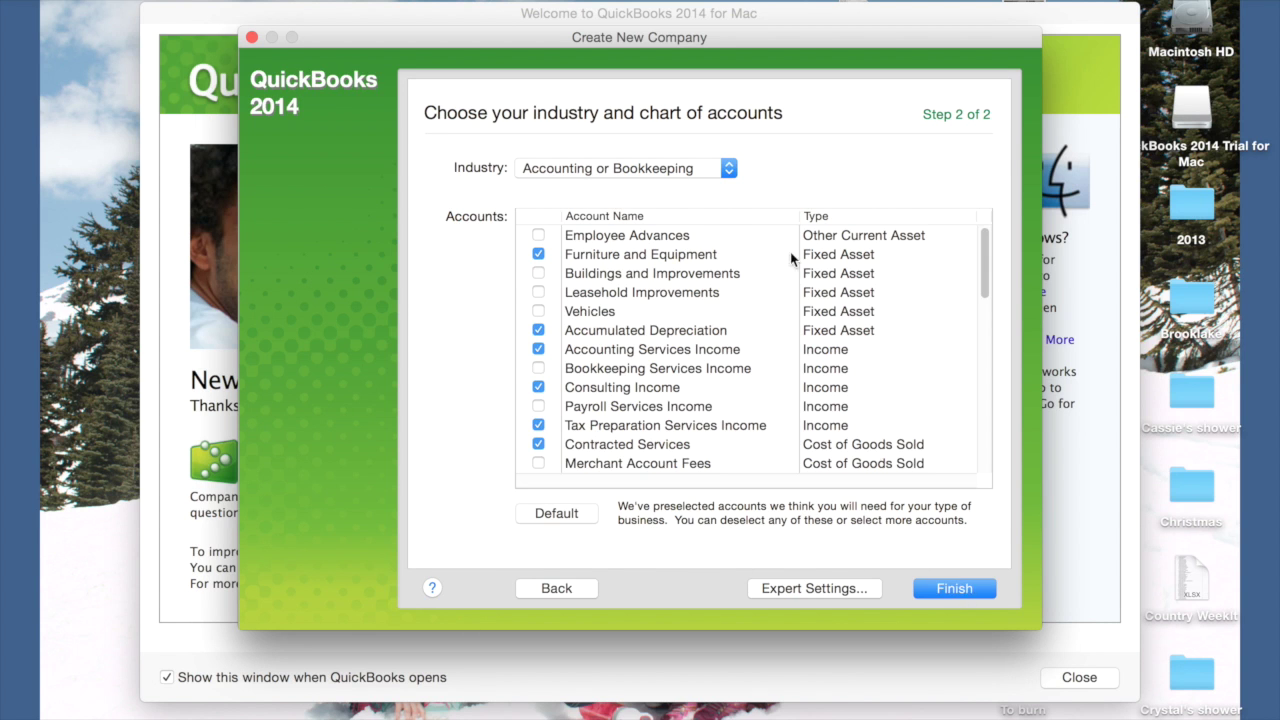
Choose General Service-based Business as the industry, review the preselected accounts and finish creating the company file
left_click(730, 169)
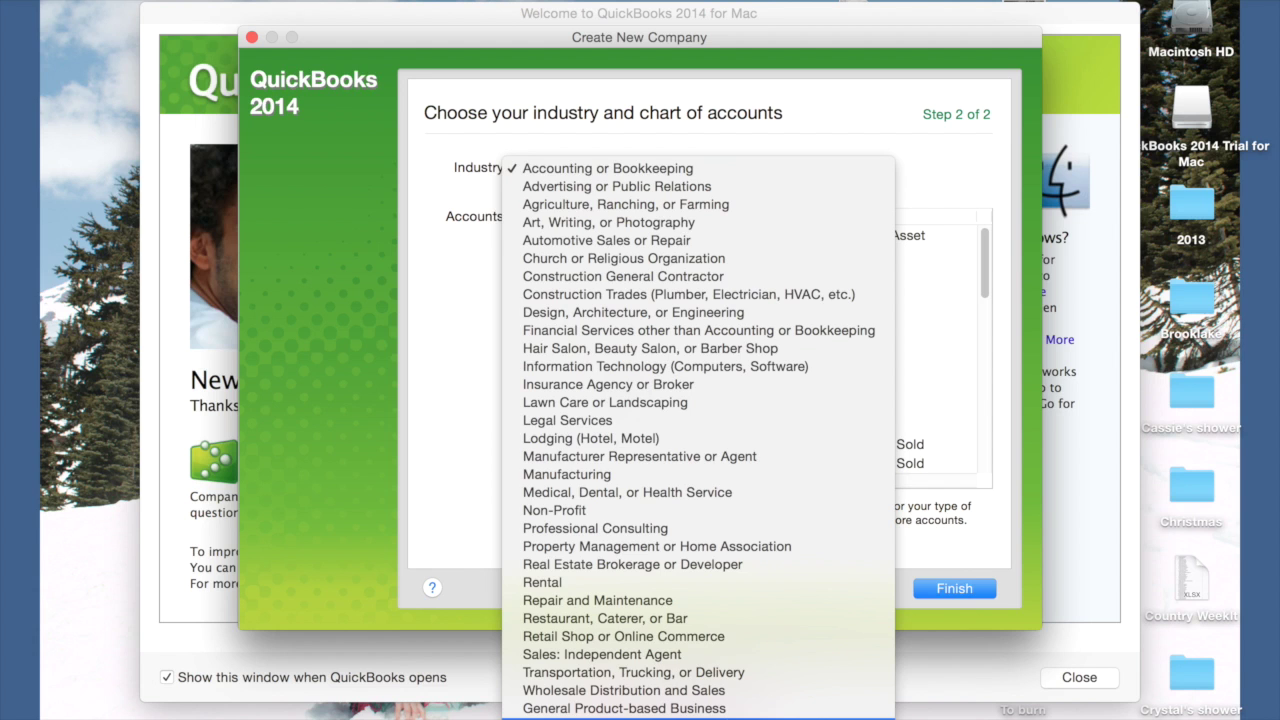
left_click(624, 710)
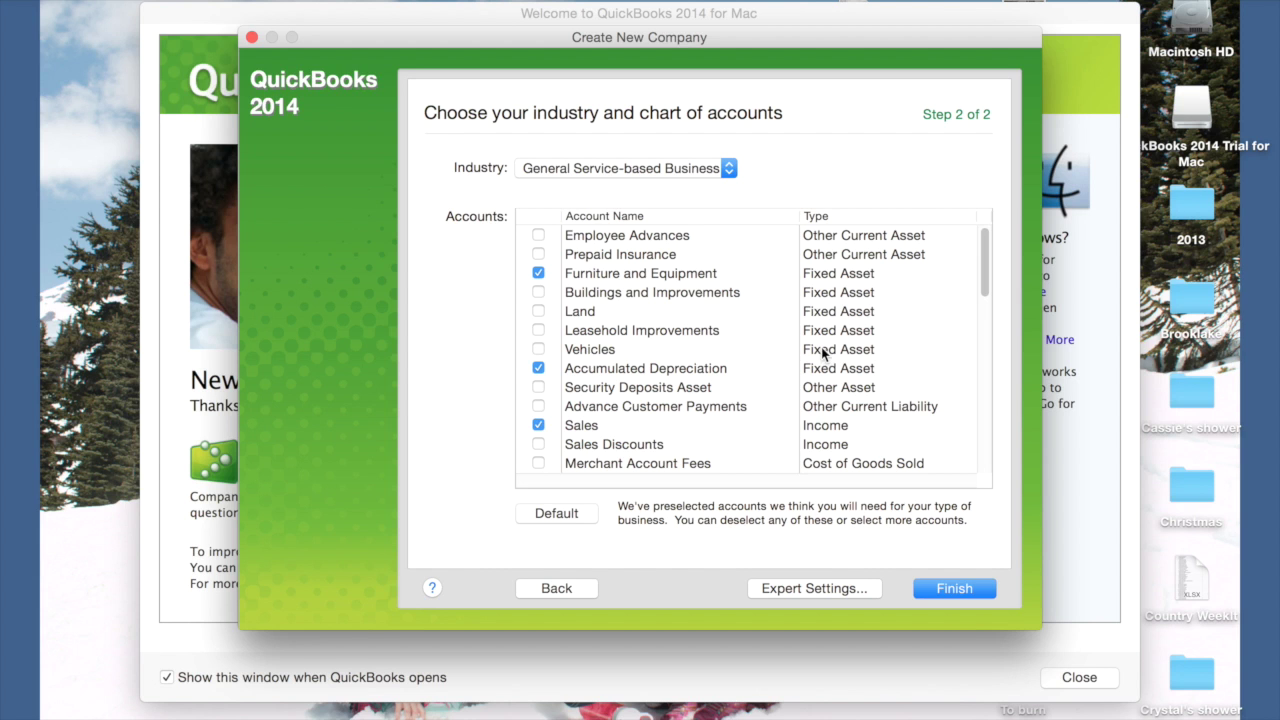
left_click_drag(983, 270, 983, 369)
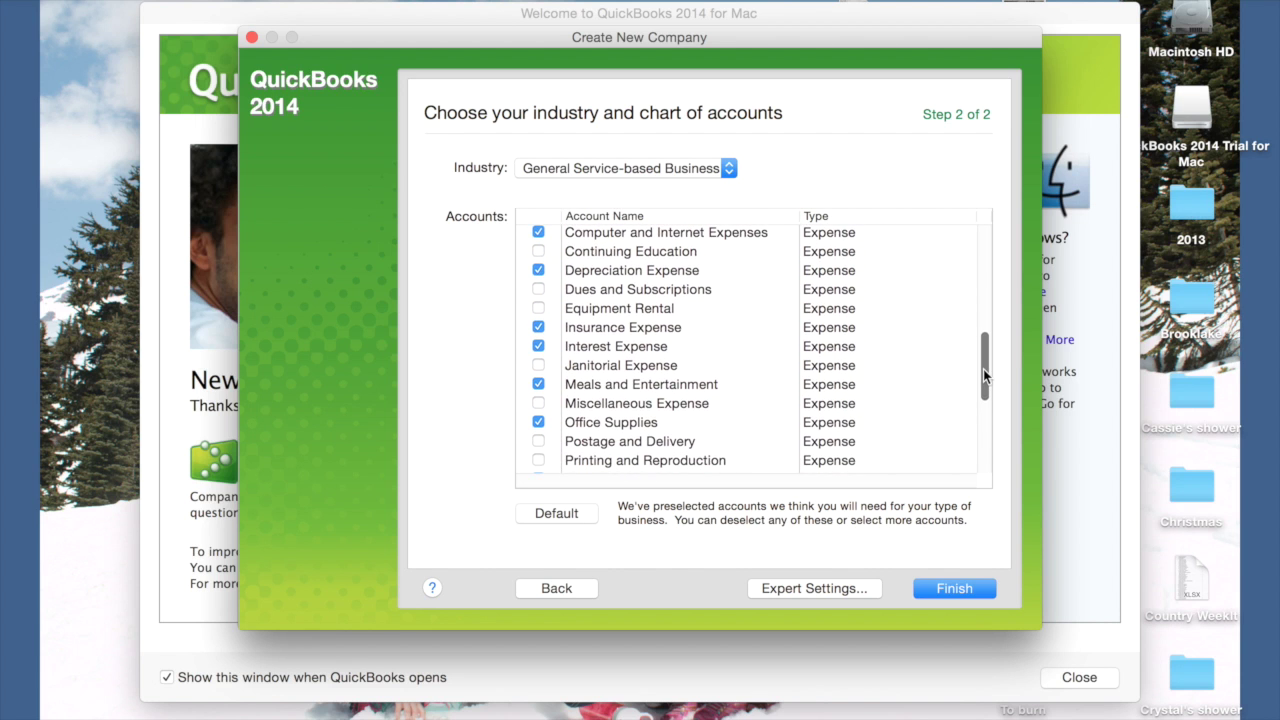
left_click(955, 589)
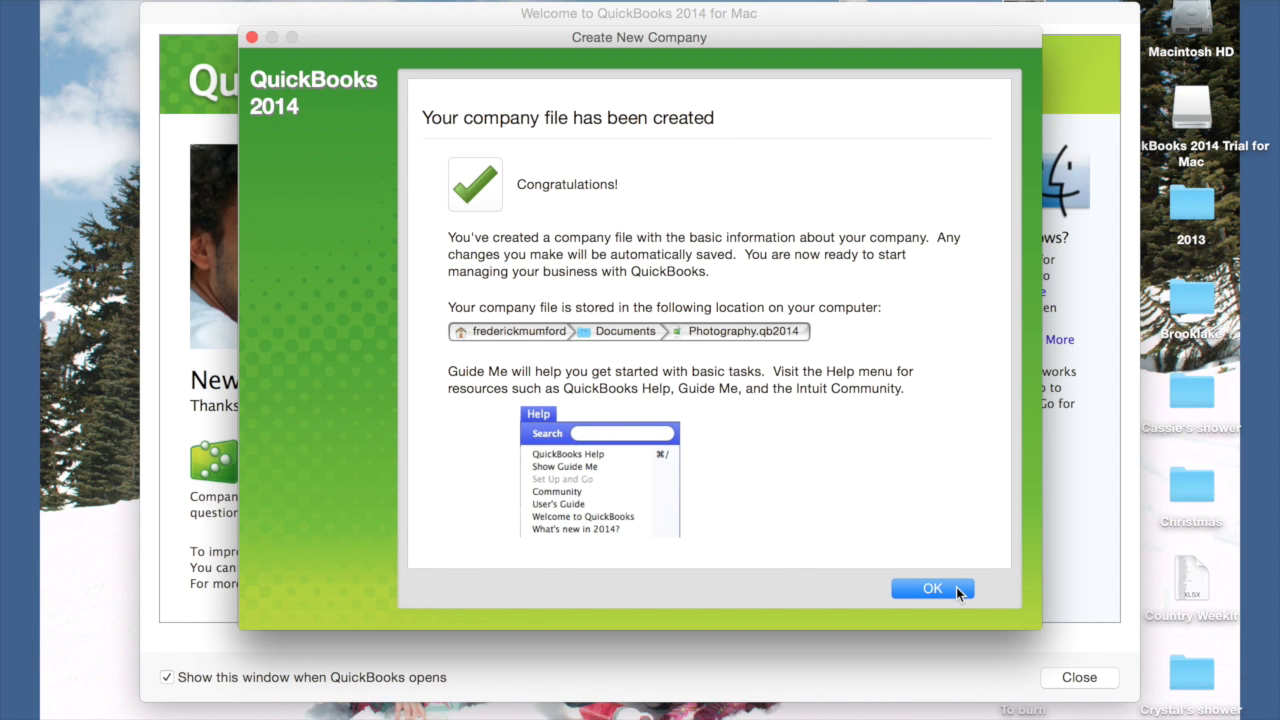
left_click(932, 589)
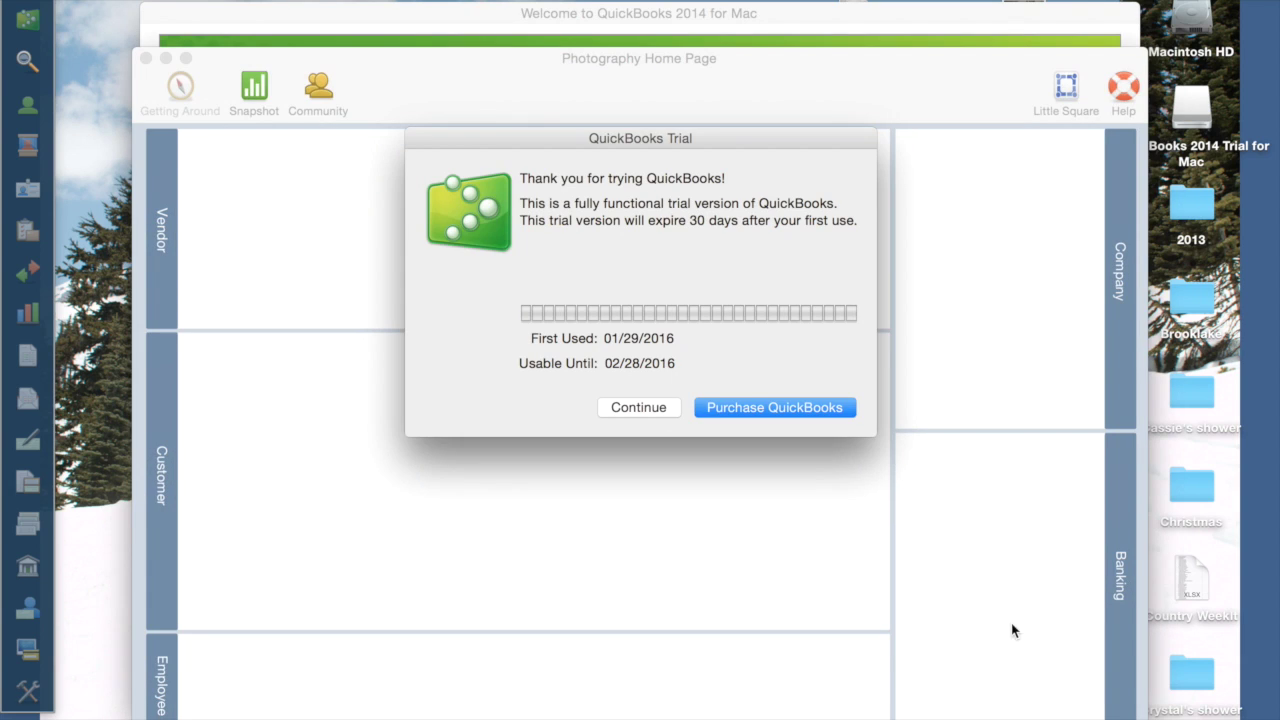
Dismiss the trial notice and the Set Up and Go window, and enlarge the Photography home page
left_click(647, 407)
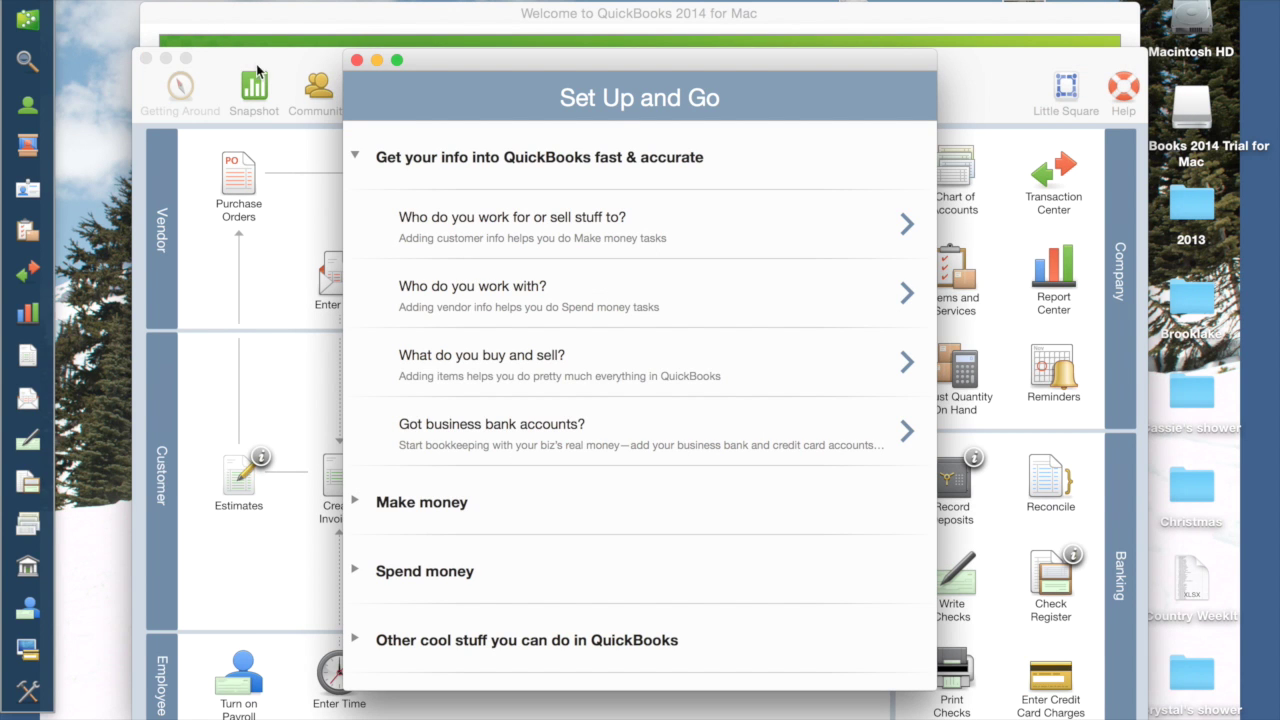
left_click(357, 61)
left_click(187, 58)
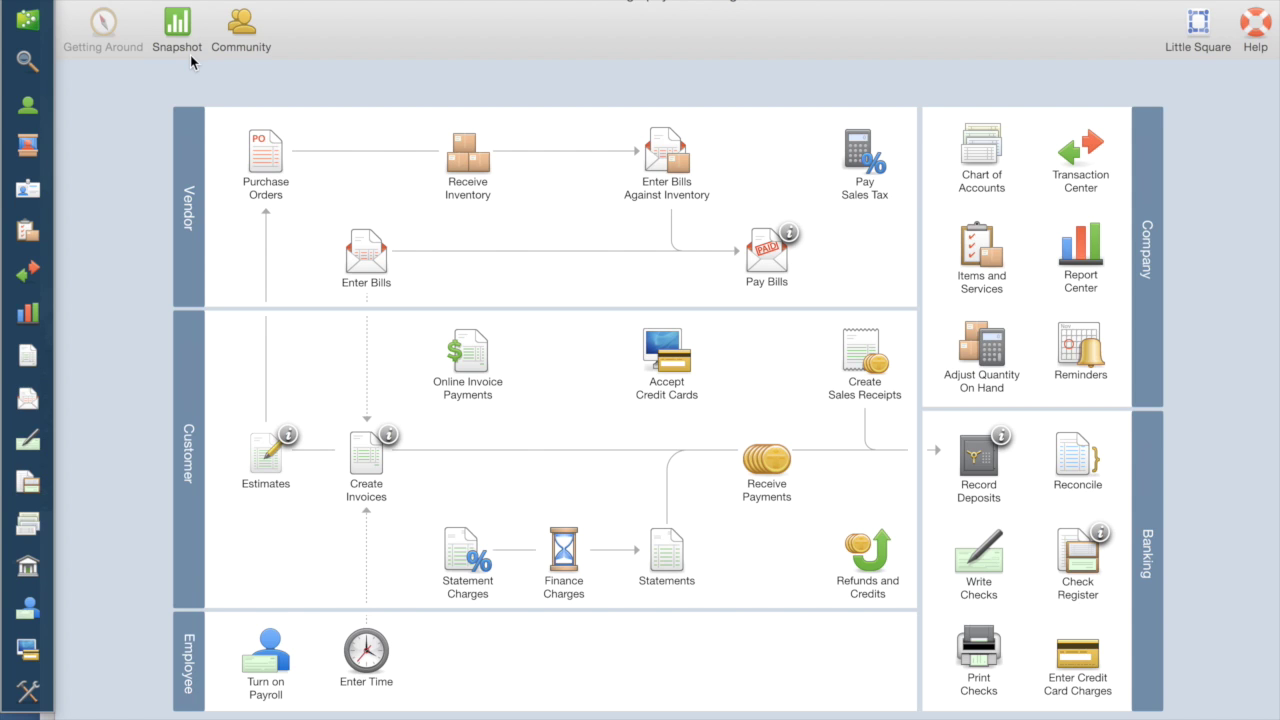
Open the company's chart of accounts and turn off the Guide Me help pop-ups
mouse_move(36, 480)
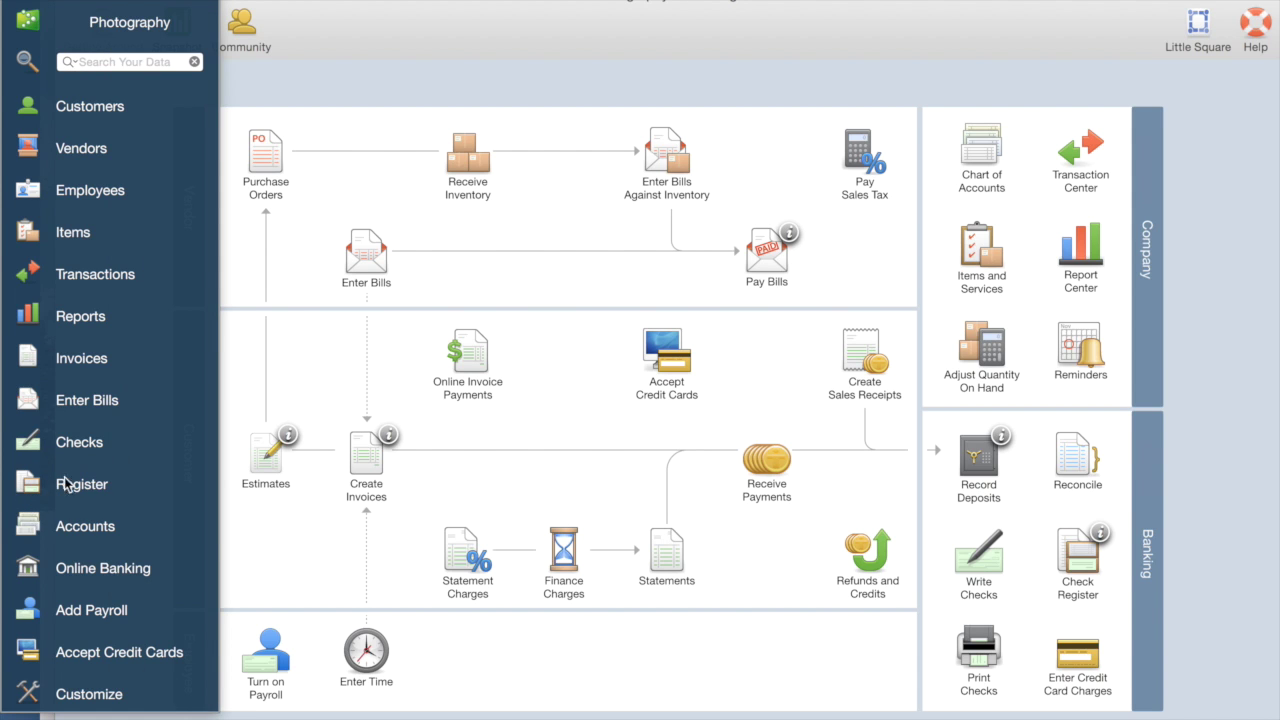
left_click(34, 524)
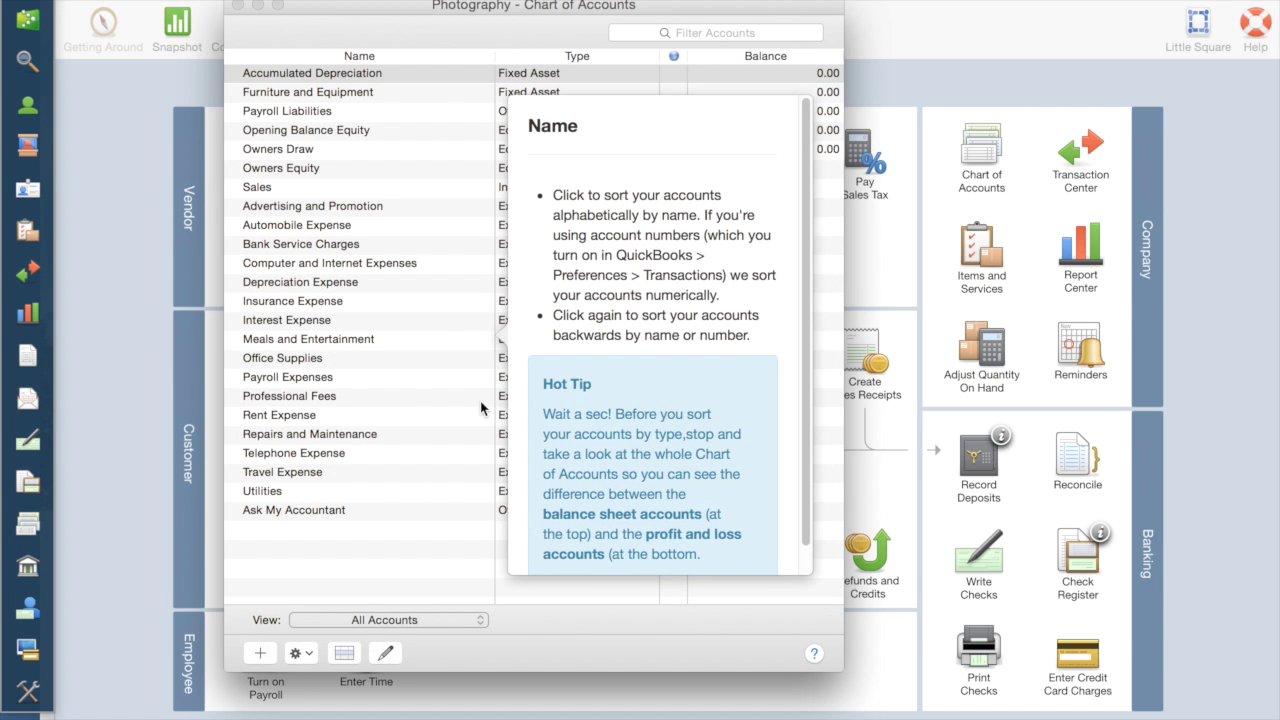
mouse_move(575, 256)
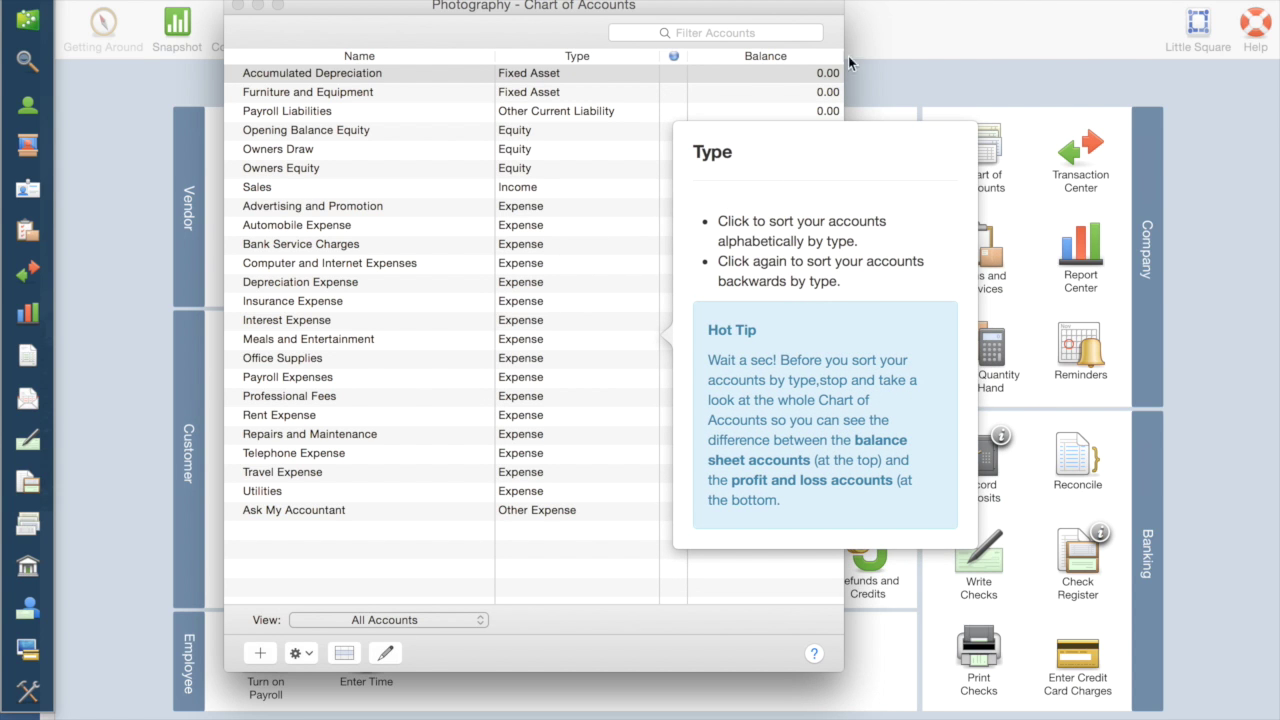
left_click(857, 3)
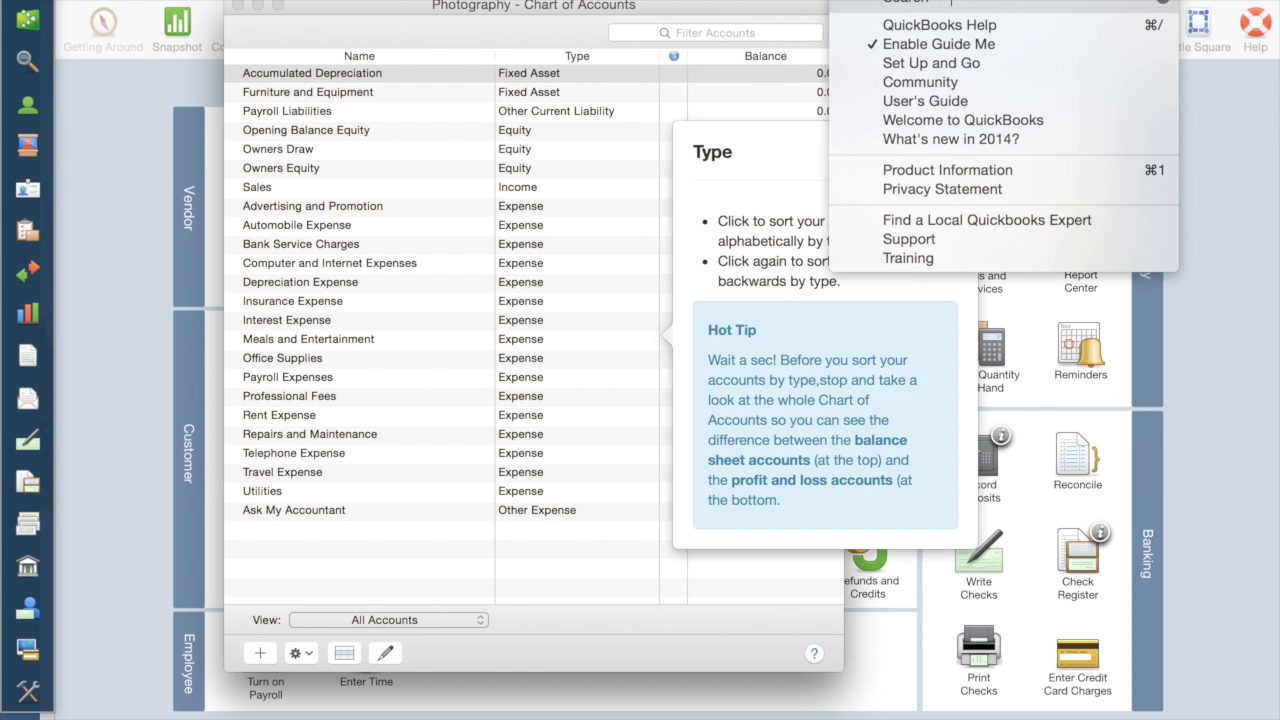
left_click(897, 50)
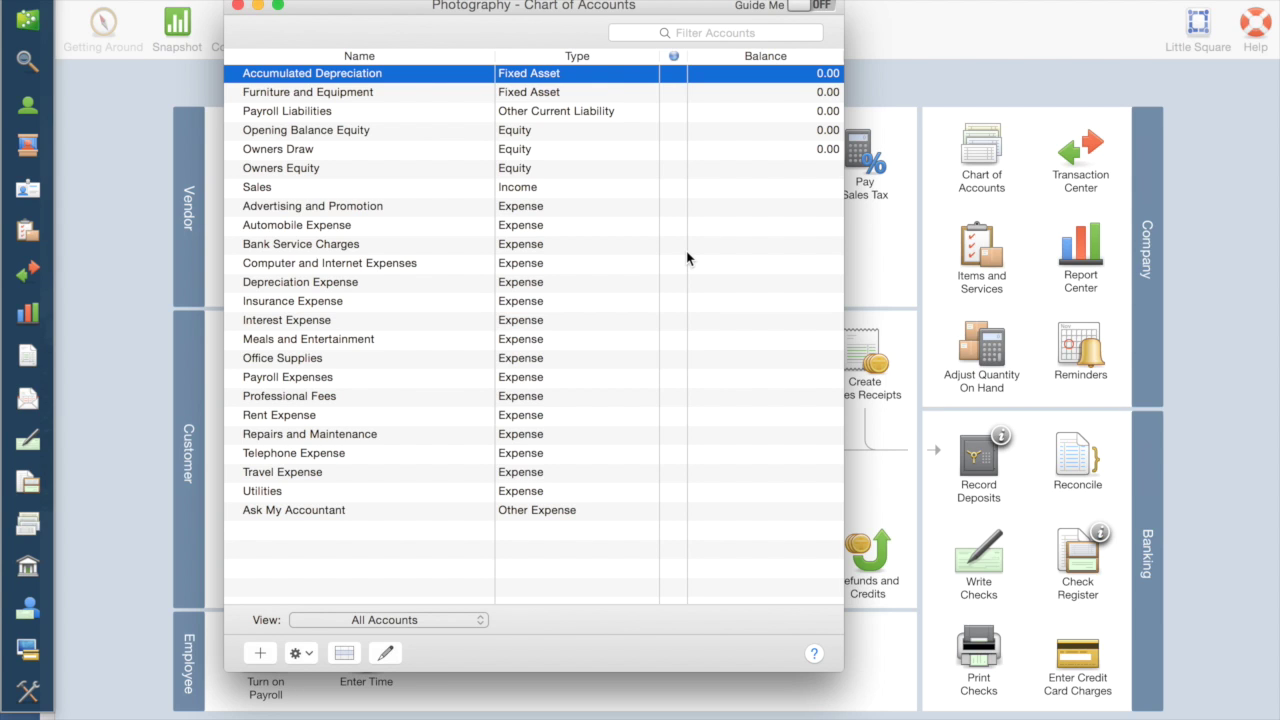
Add a Bank account named "Bank of America" with an opening balance of 500 as of 12/31/15
left_click(261, 653)
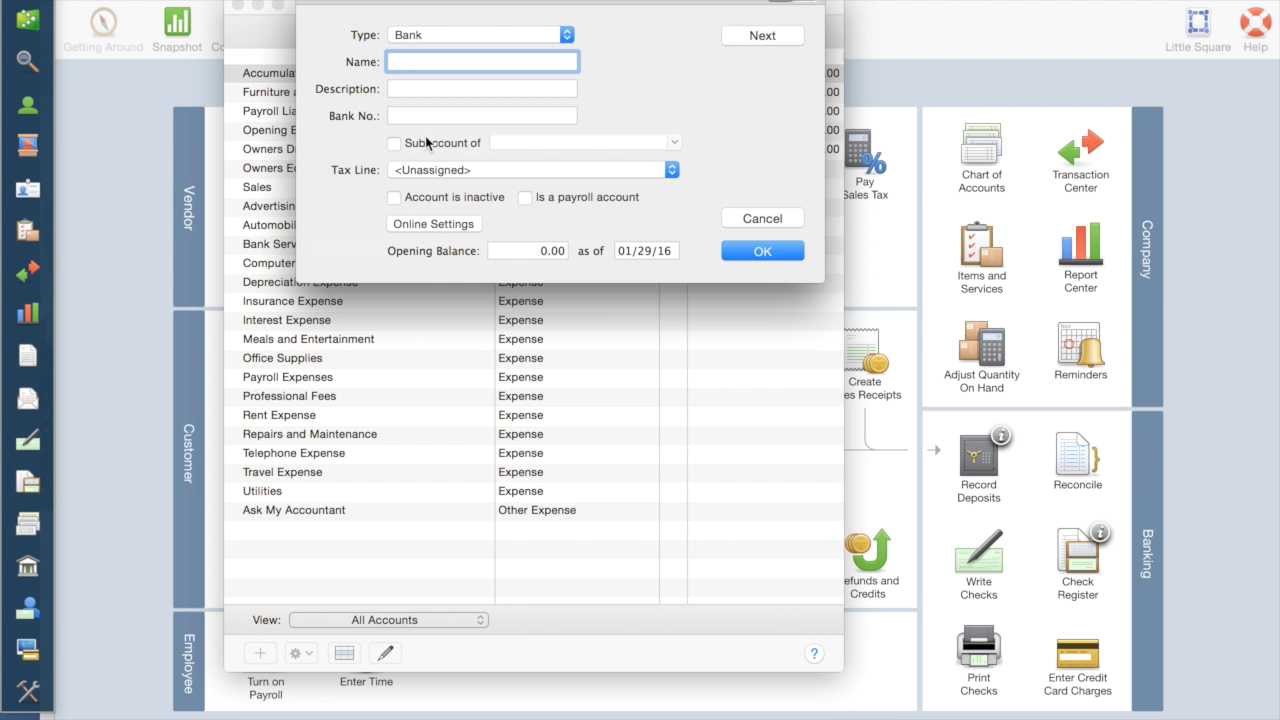
left_click(429, 33)
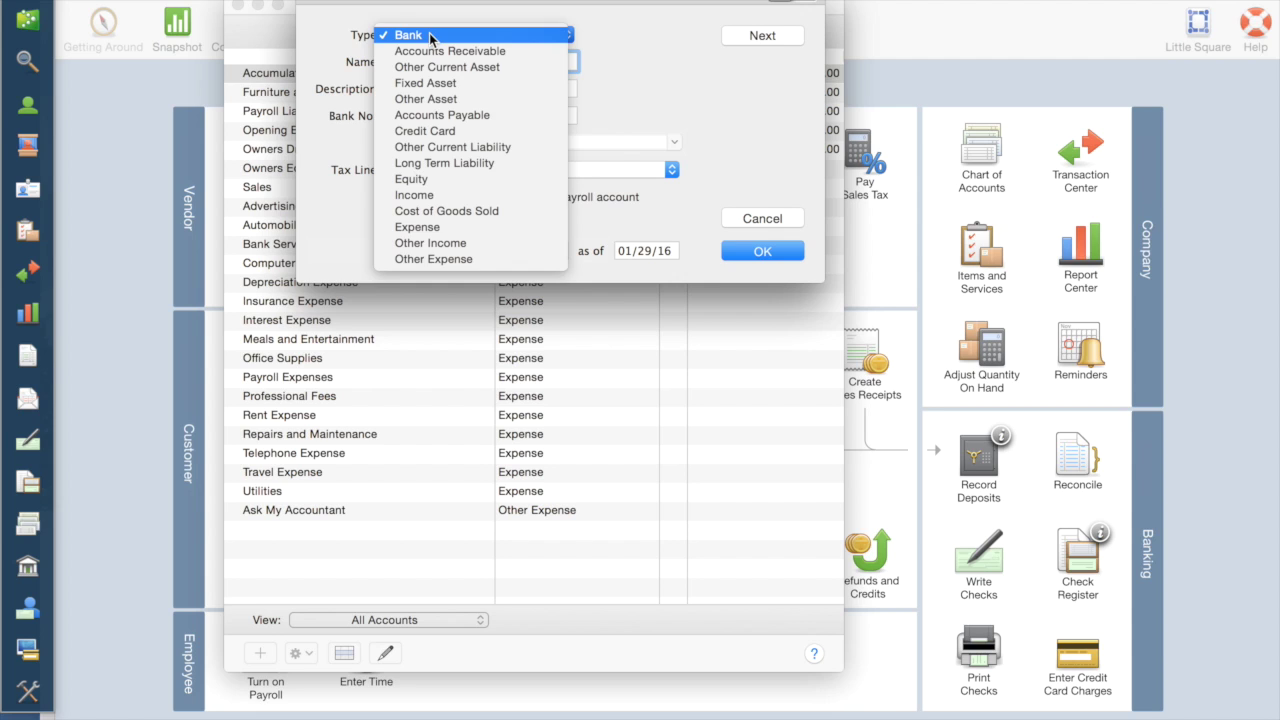
left_click(429, 36)
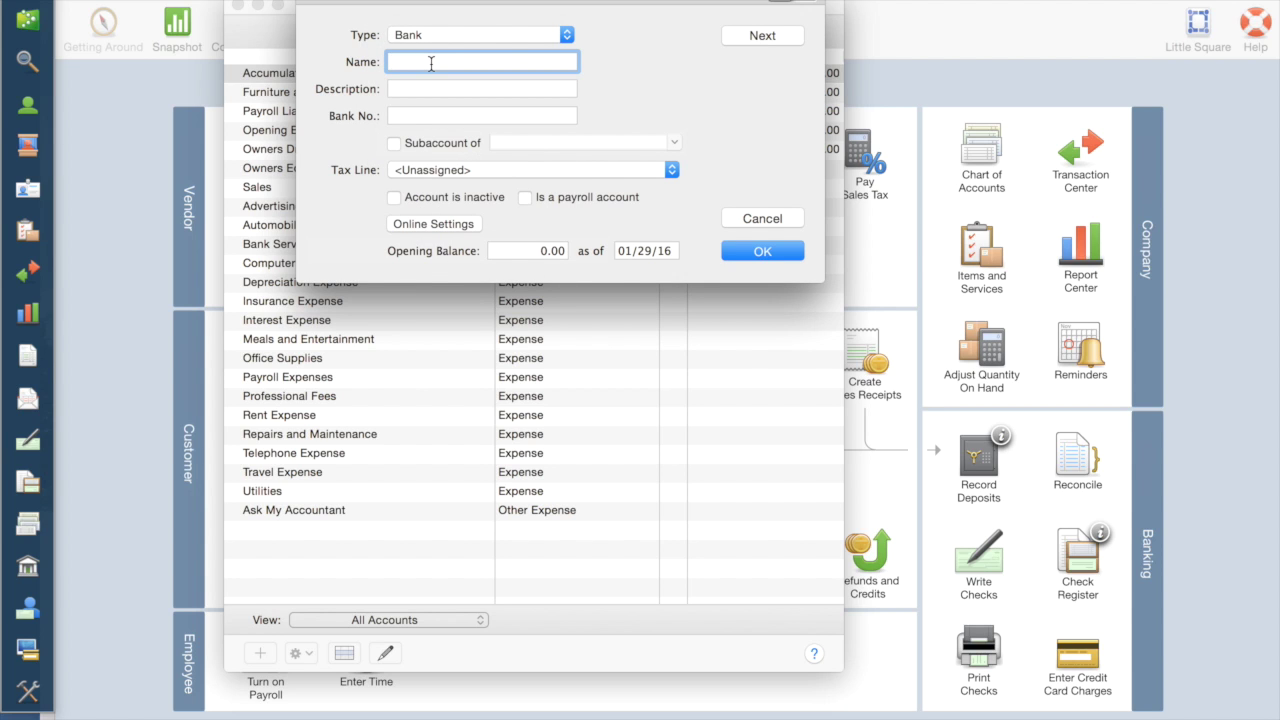
type("Bank of America")
left_click(496, 251)
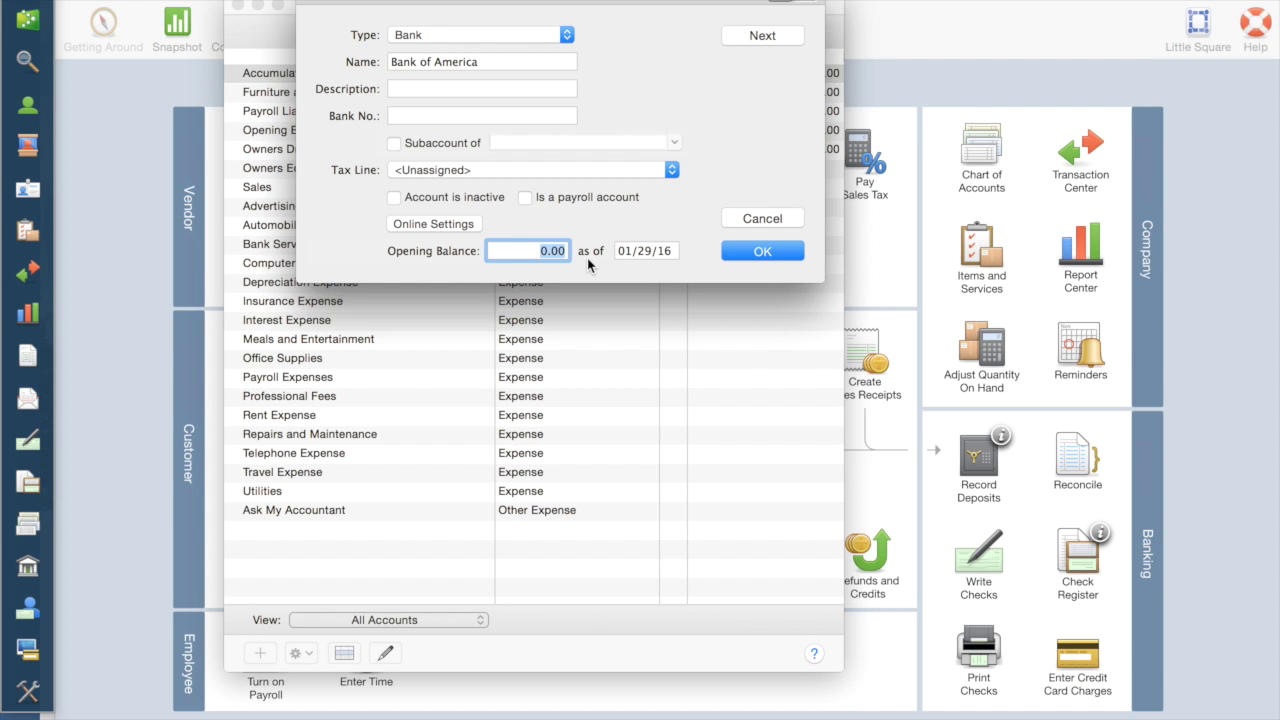
type("500")
key("Tab")
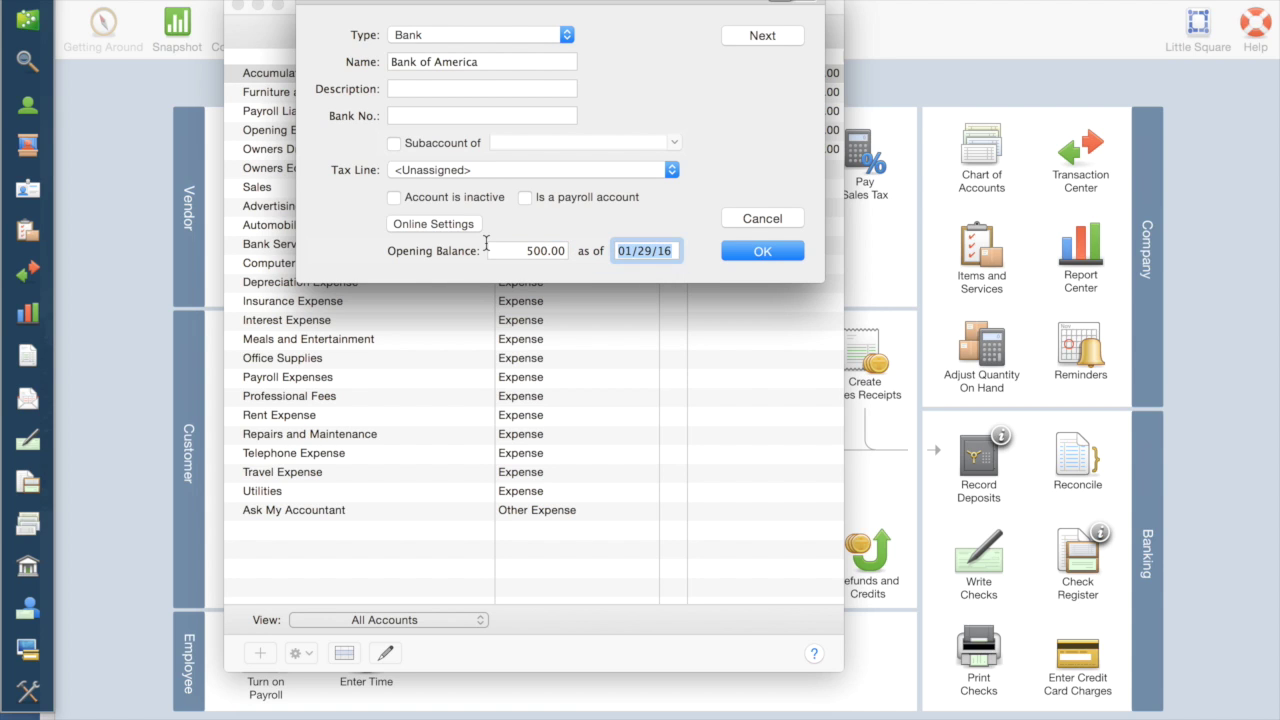
type("12/31/15")
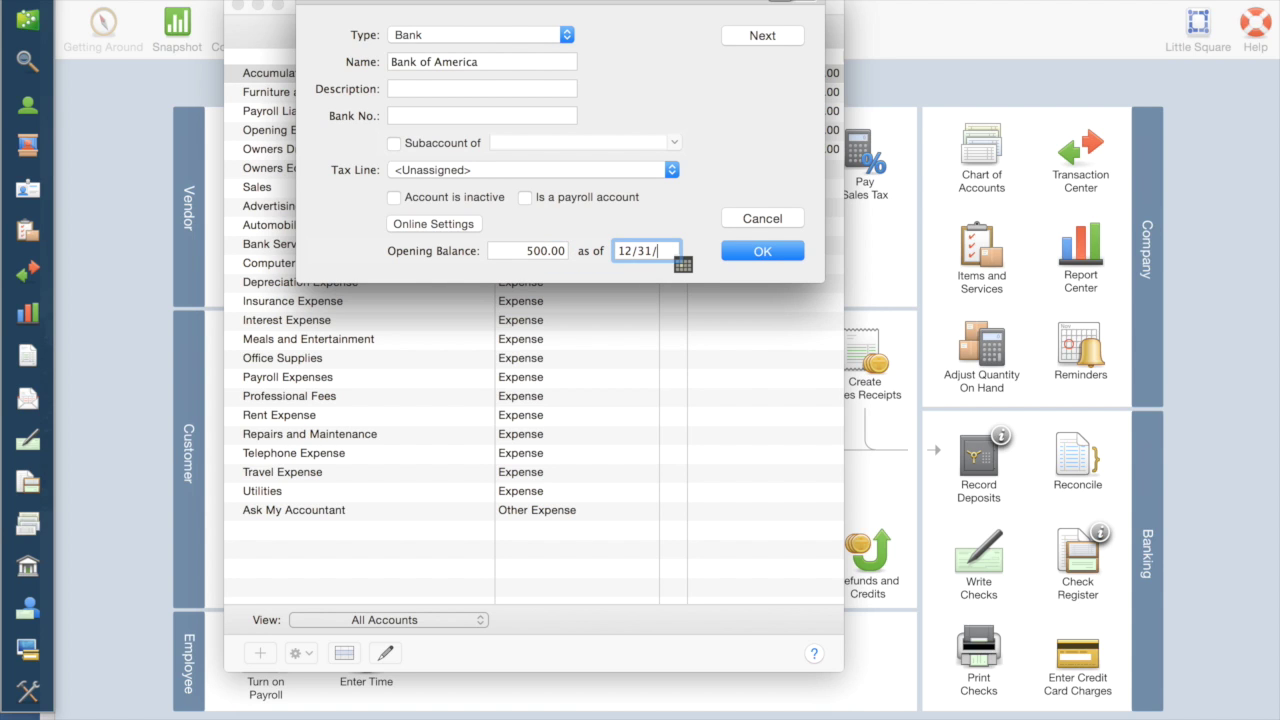
left_click(739, 253)
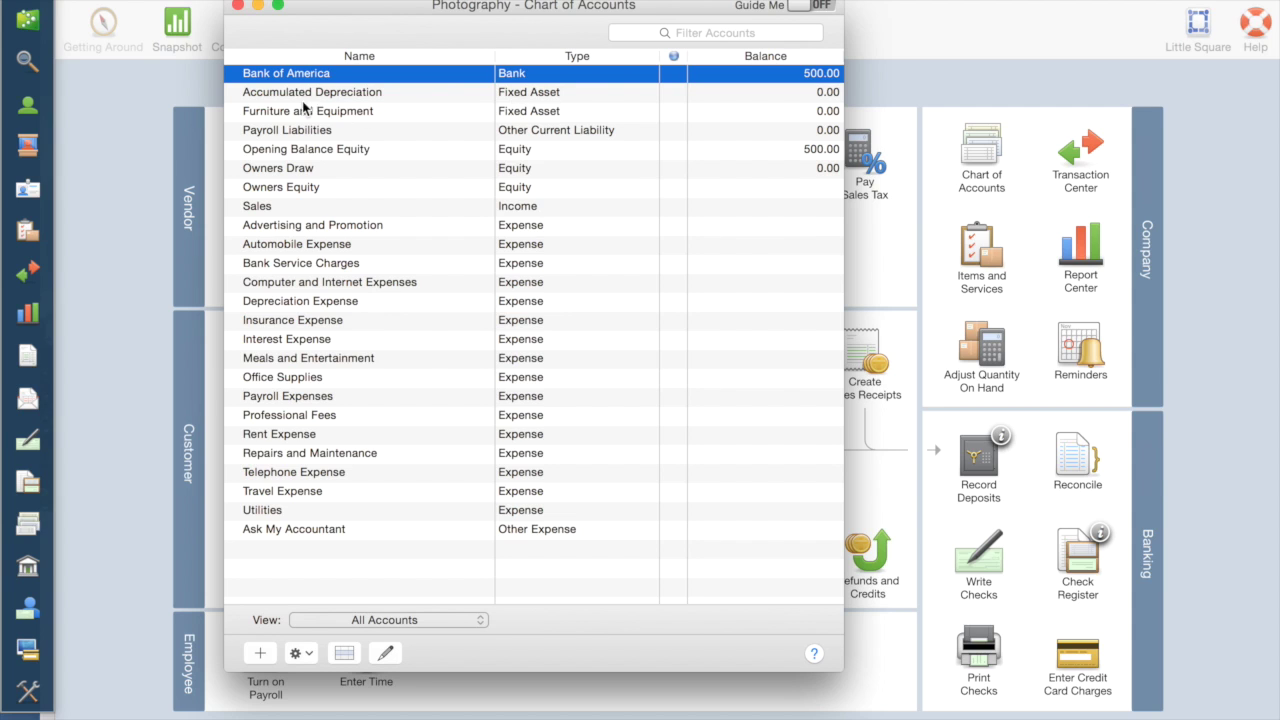
Move the Furniture and Equipment account above Accumulated Depreciation in the chart of accounts
left_click_drag(304, 112, 253, 87)
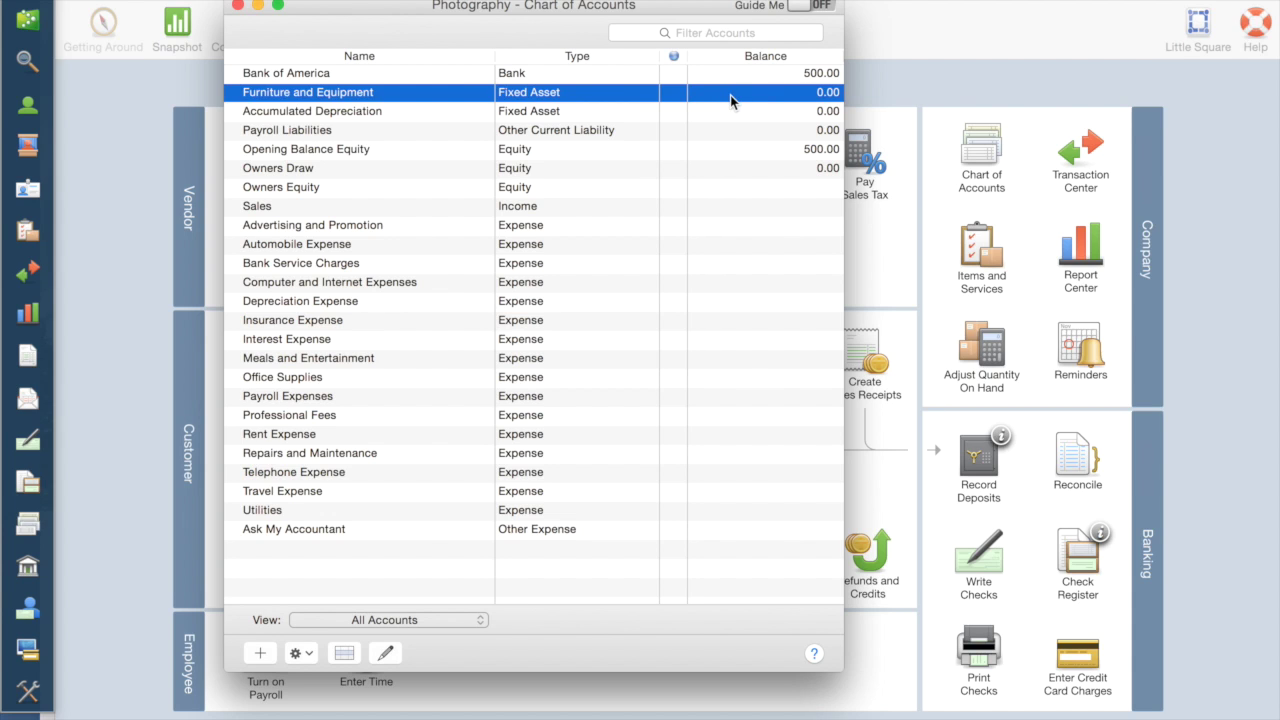
left_click(389, 654)
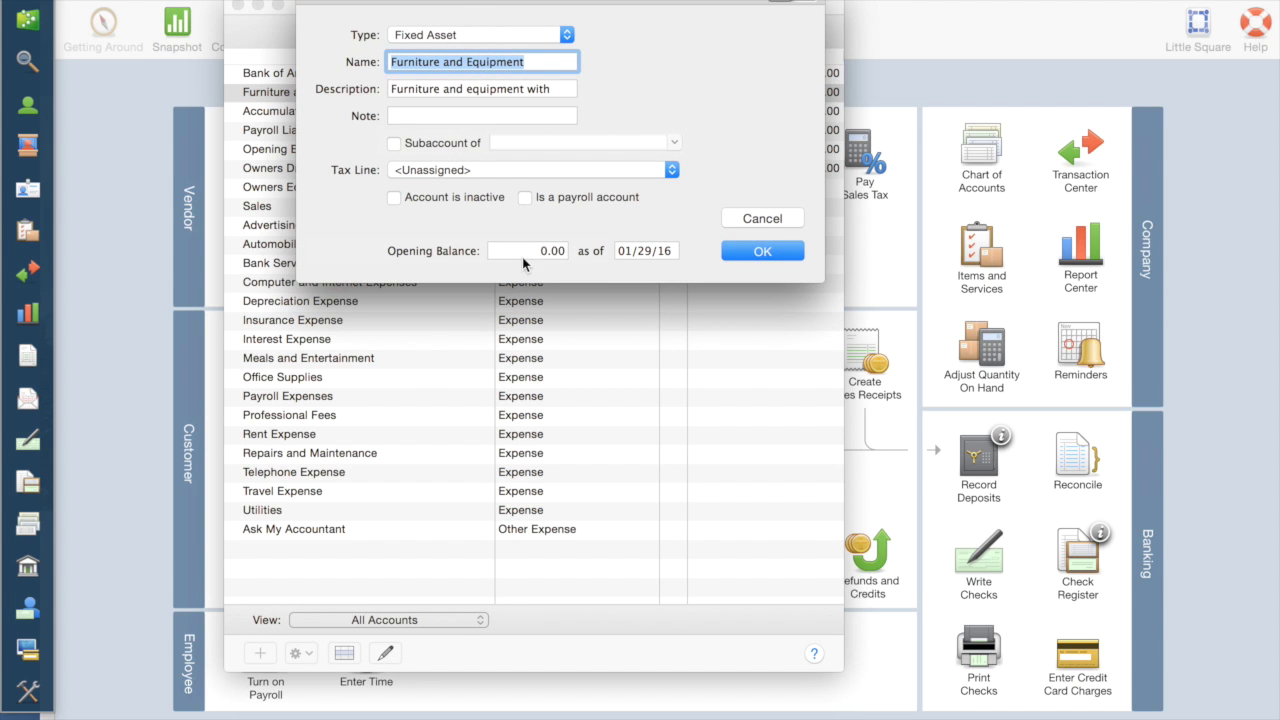
left_click(565, 254)
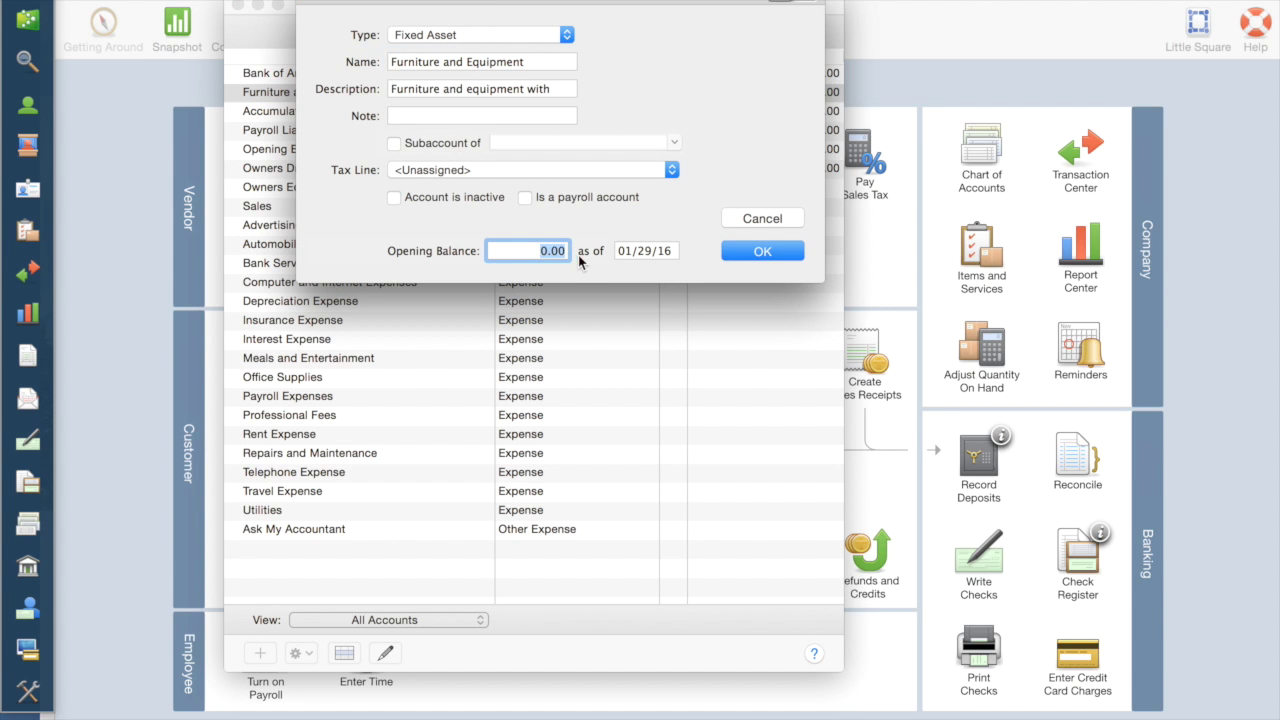
left_click(744, 222)
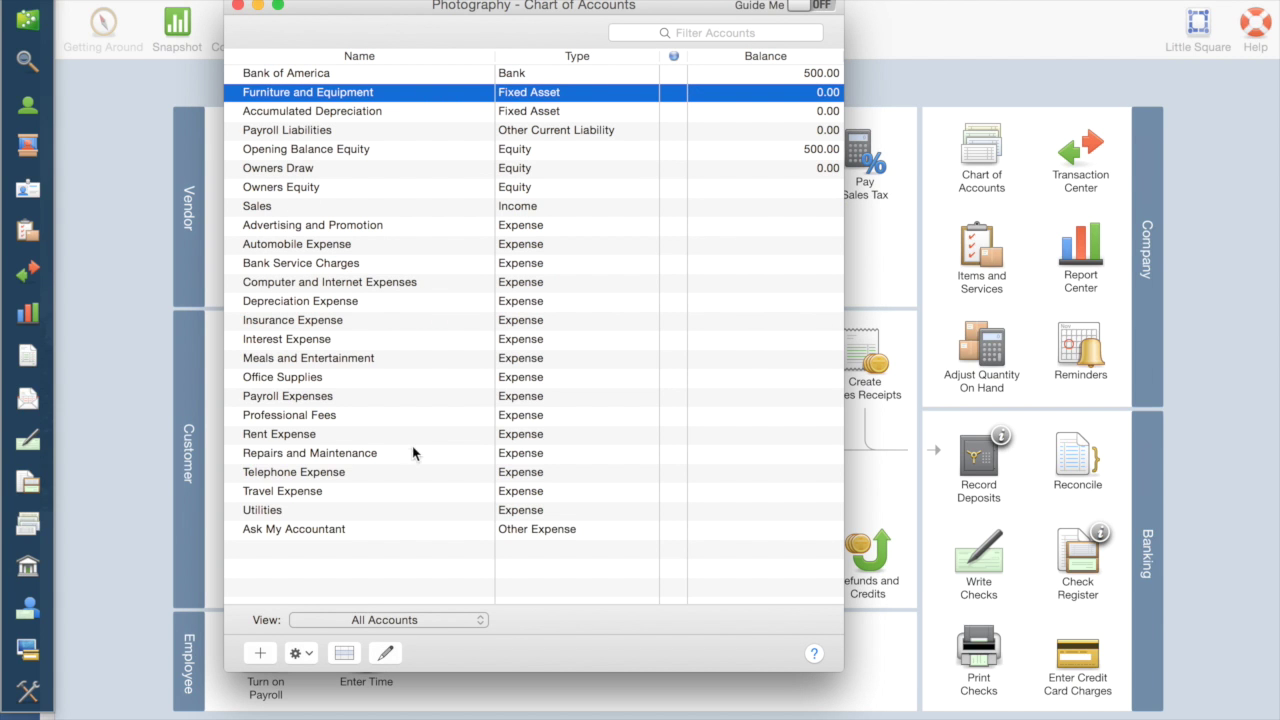
Add a Fixed Asset account named "Canon" with an opening balance of 1000
left_click(261, 652)
left_click(563, 38)
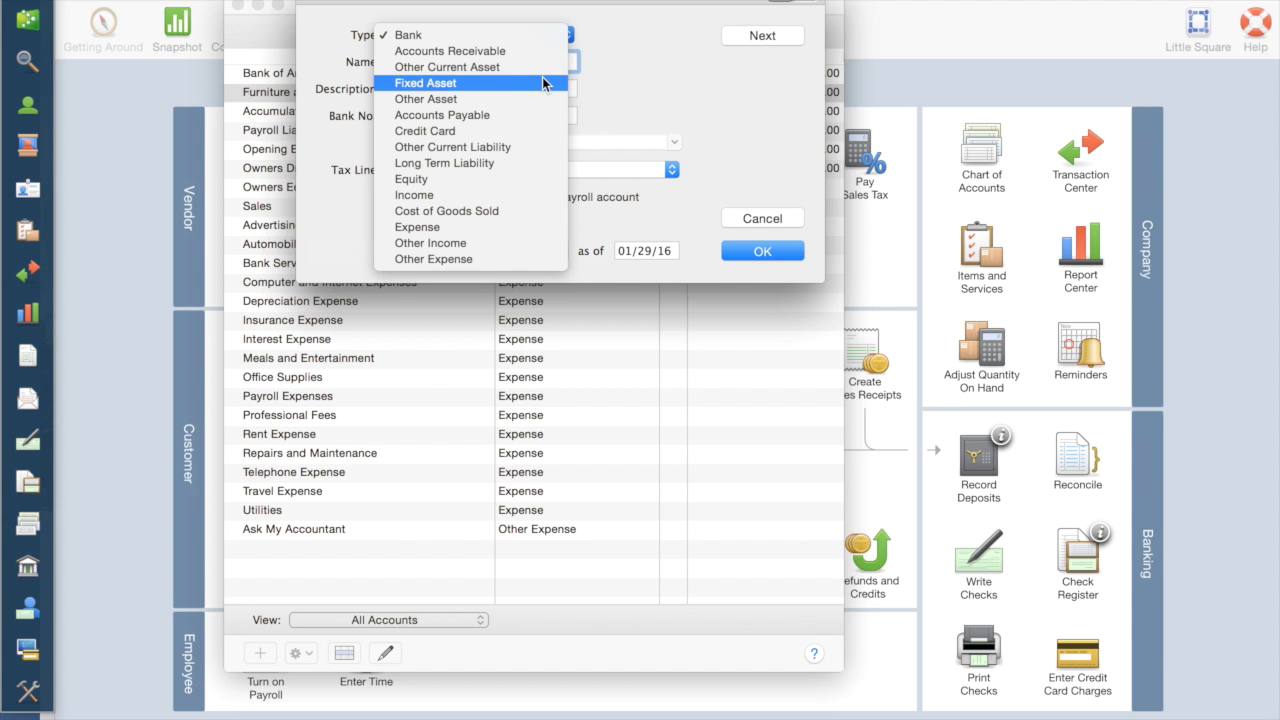
left_click(543, 78)
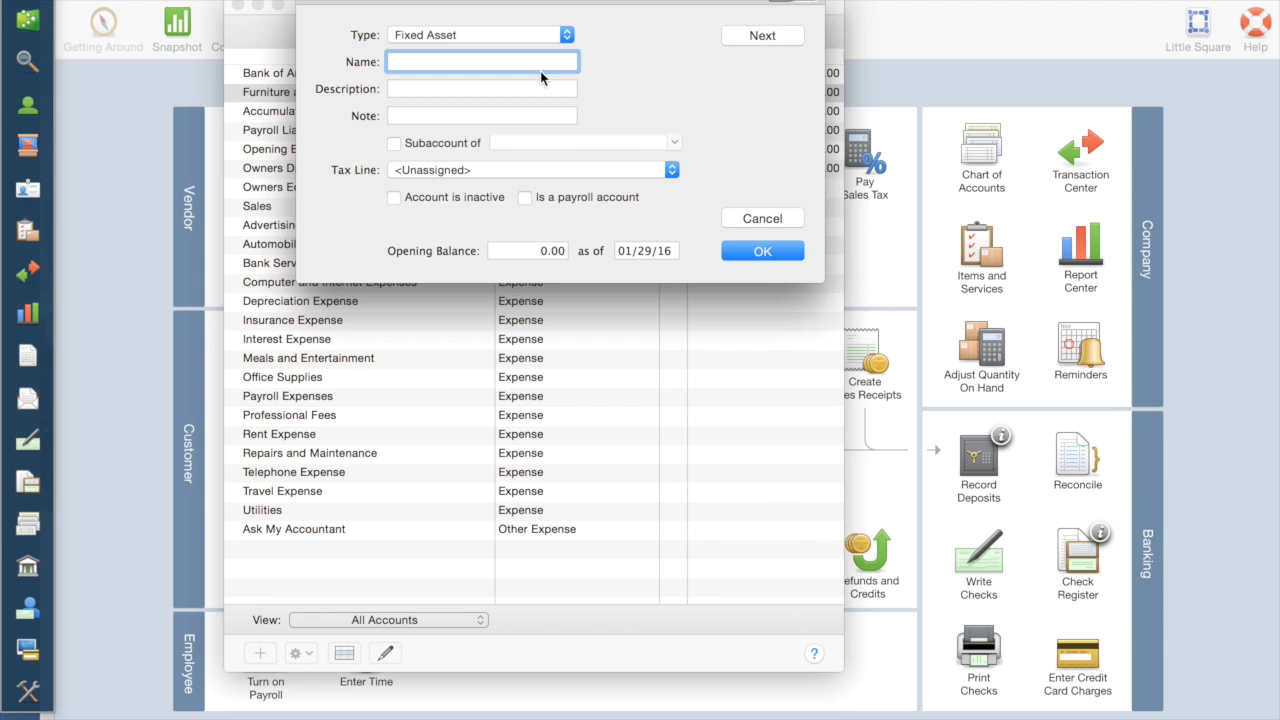
type("Canon")
left_click(540, 251)
type("100")
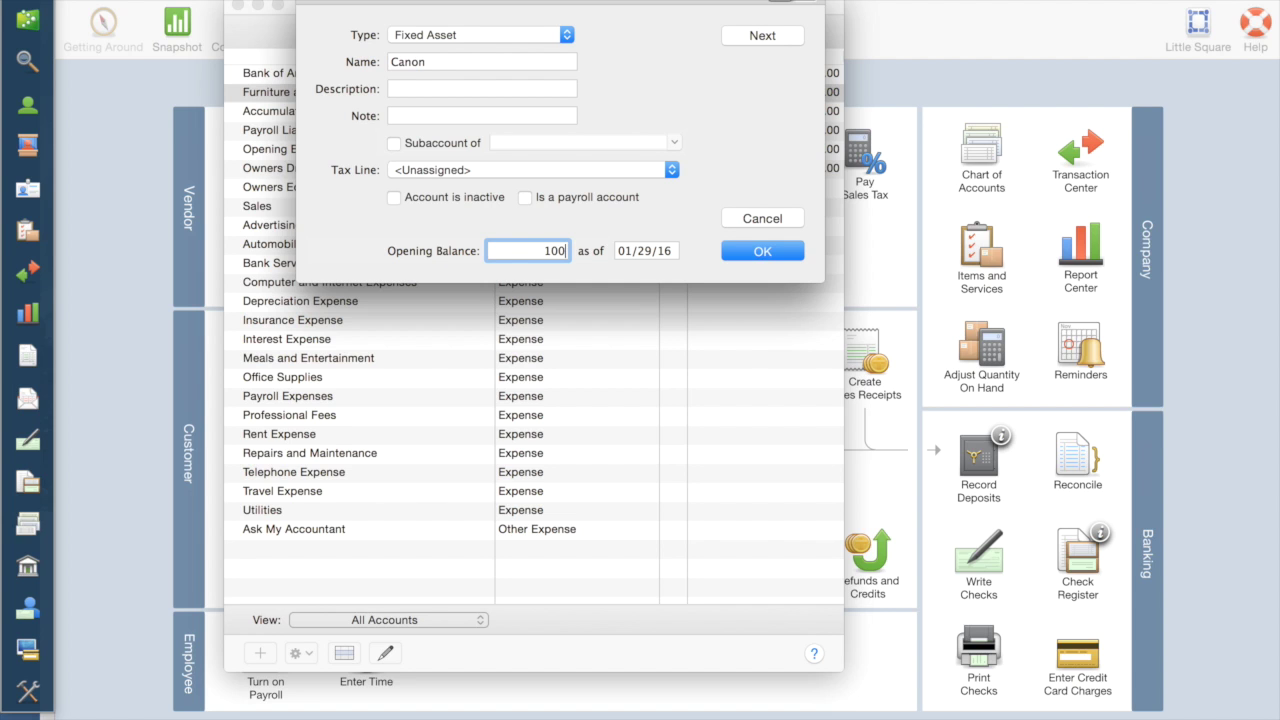
type("0")
left_click(780, 248)
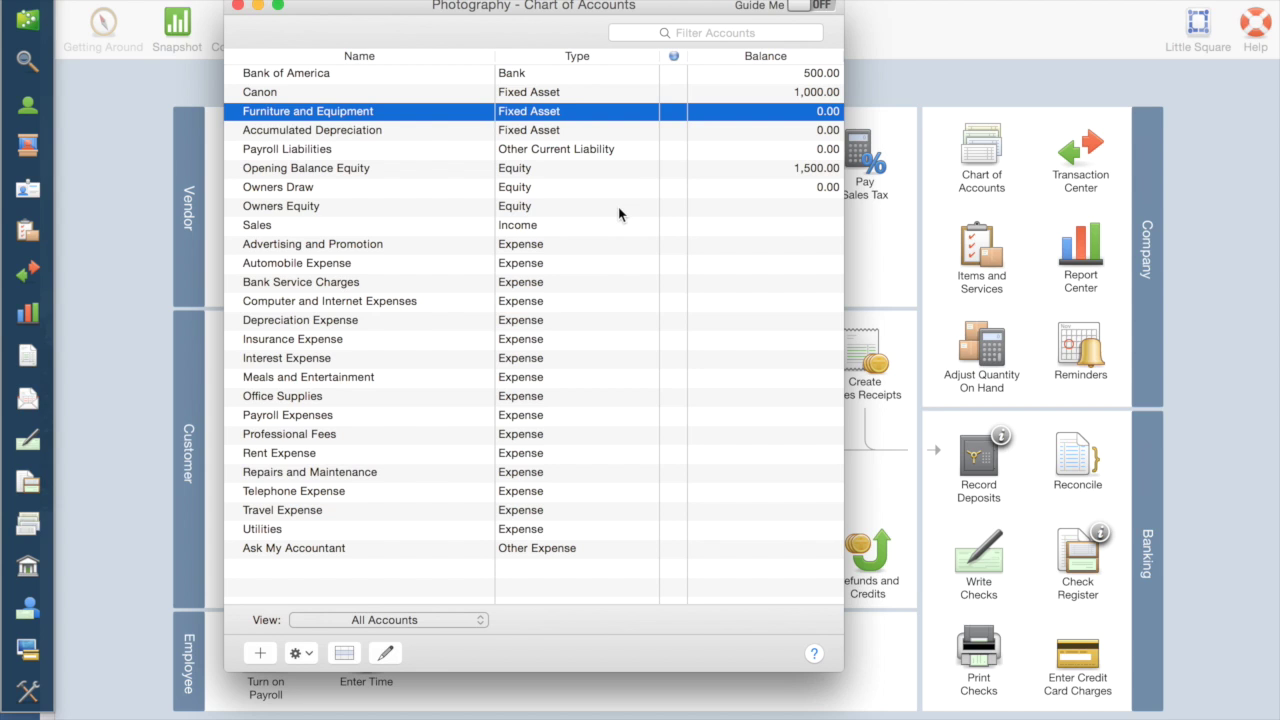
Close the chart of accounts and choose Bank of America as the default register for the Check Register
left_click(237, 6)
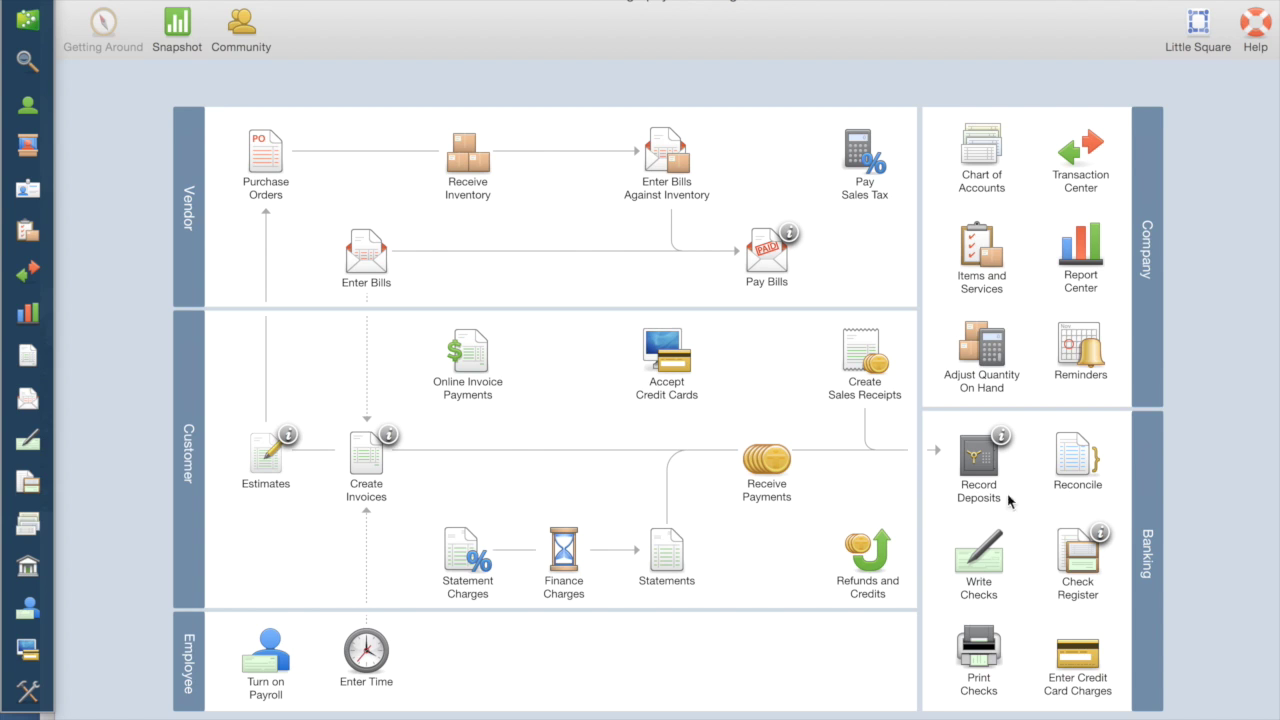
left_click(1098, 560)
left_click(1081, 550)
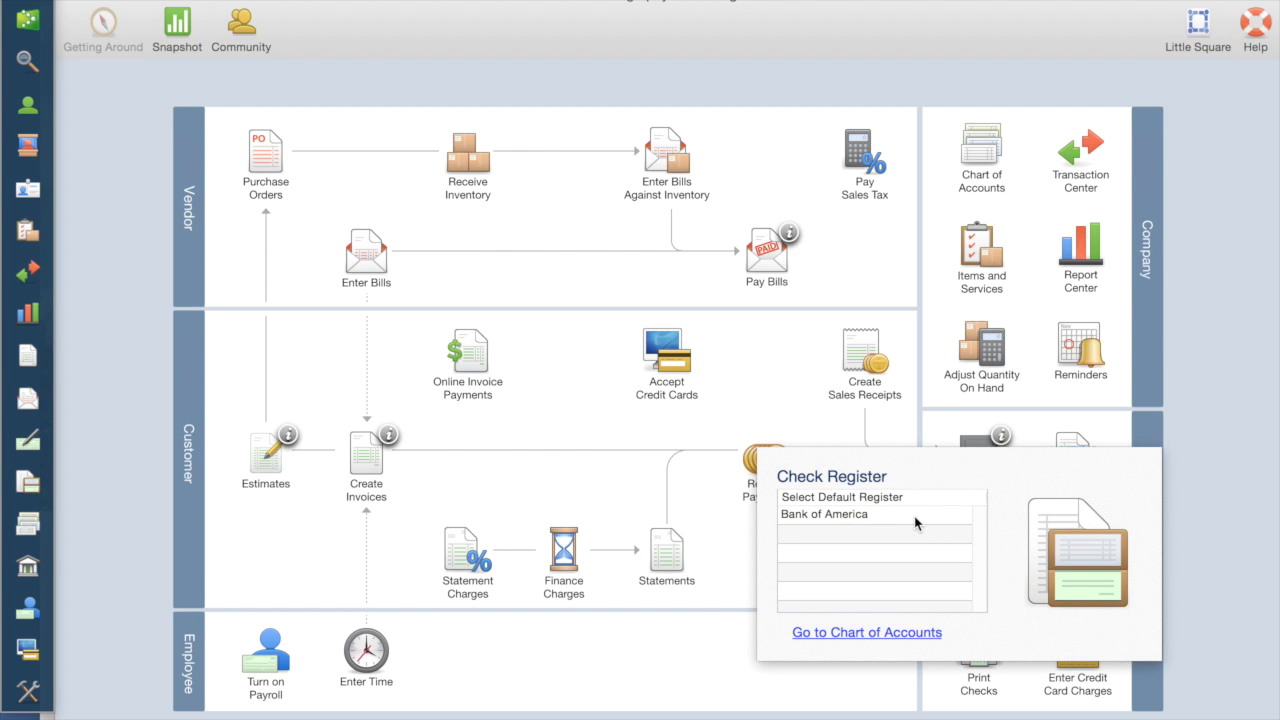
left_click(914, 516)
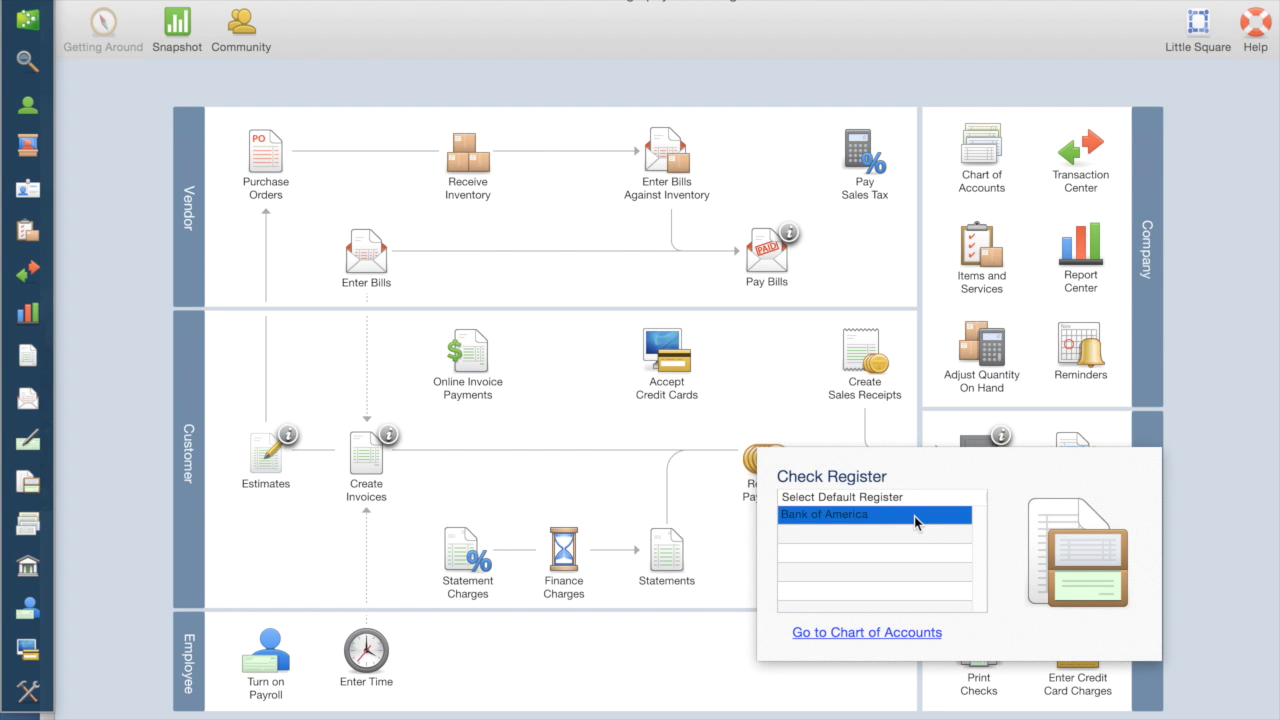
left_click(1234, 477)
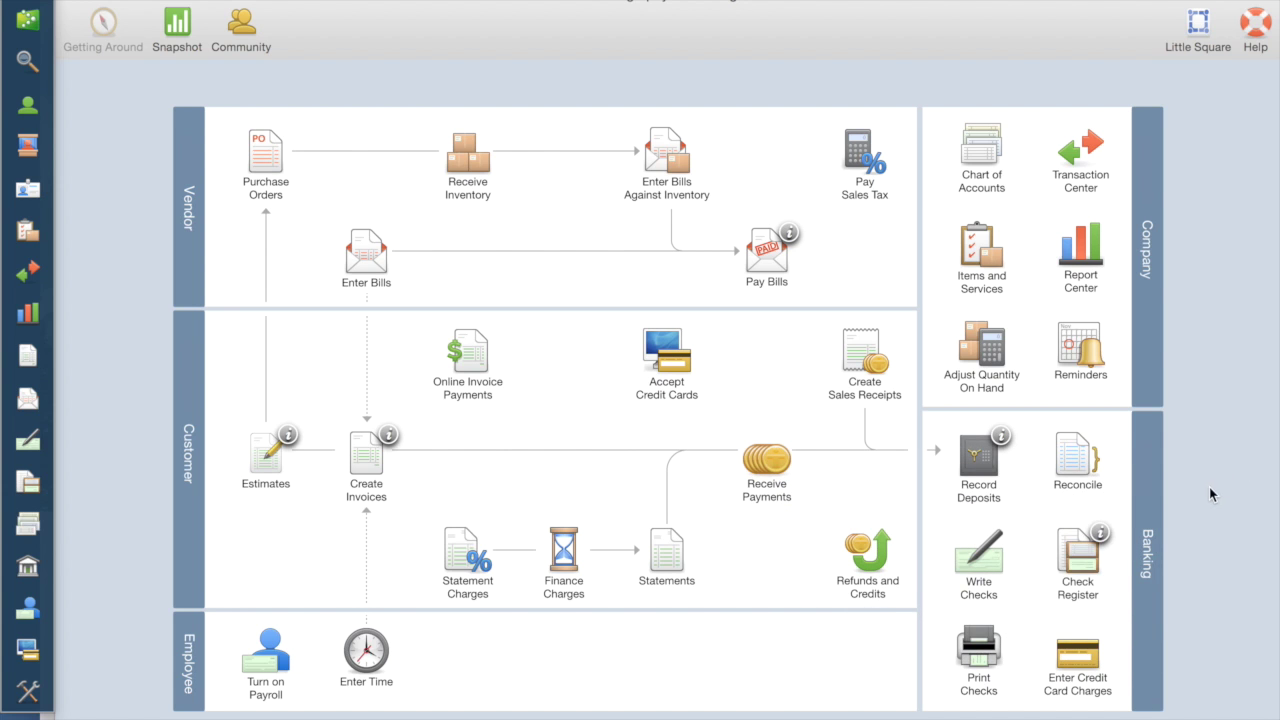
Open the Bank of America check register to view its opening balance entry and close it again
left_click(1070, 560)
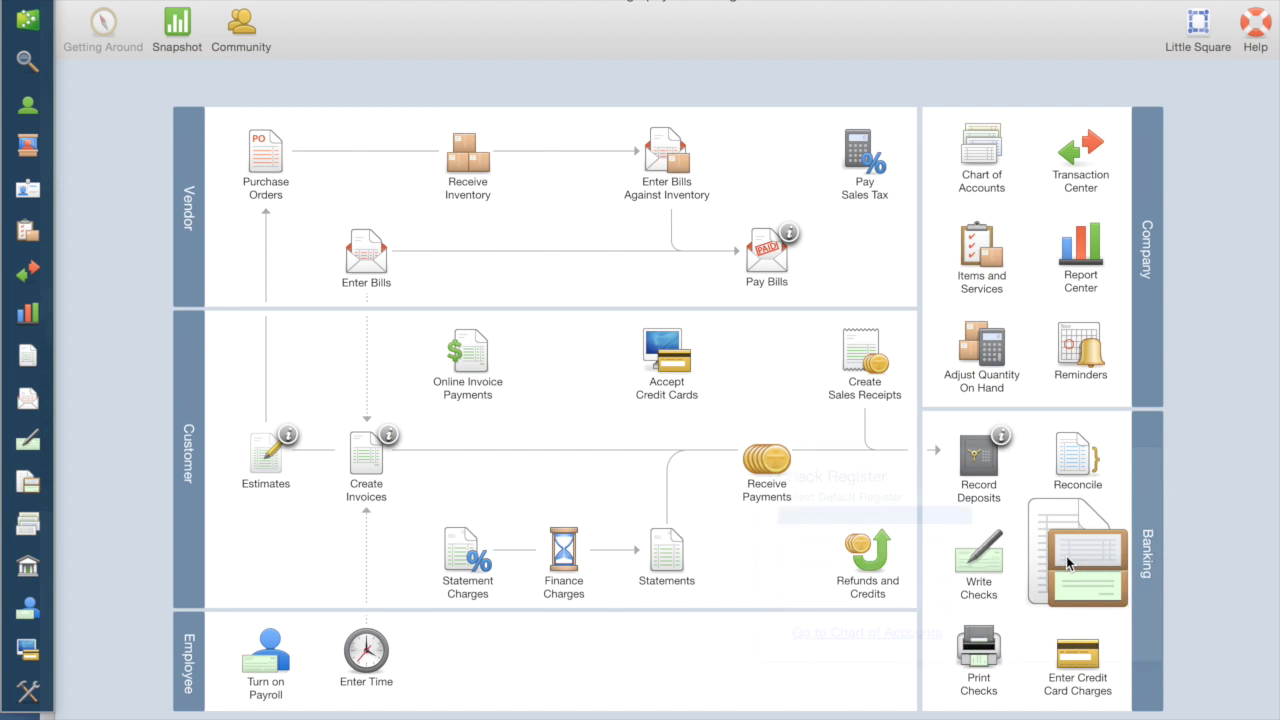
left_click(1116, 527)
left_click(1090, 545)
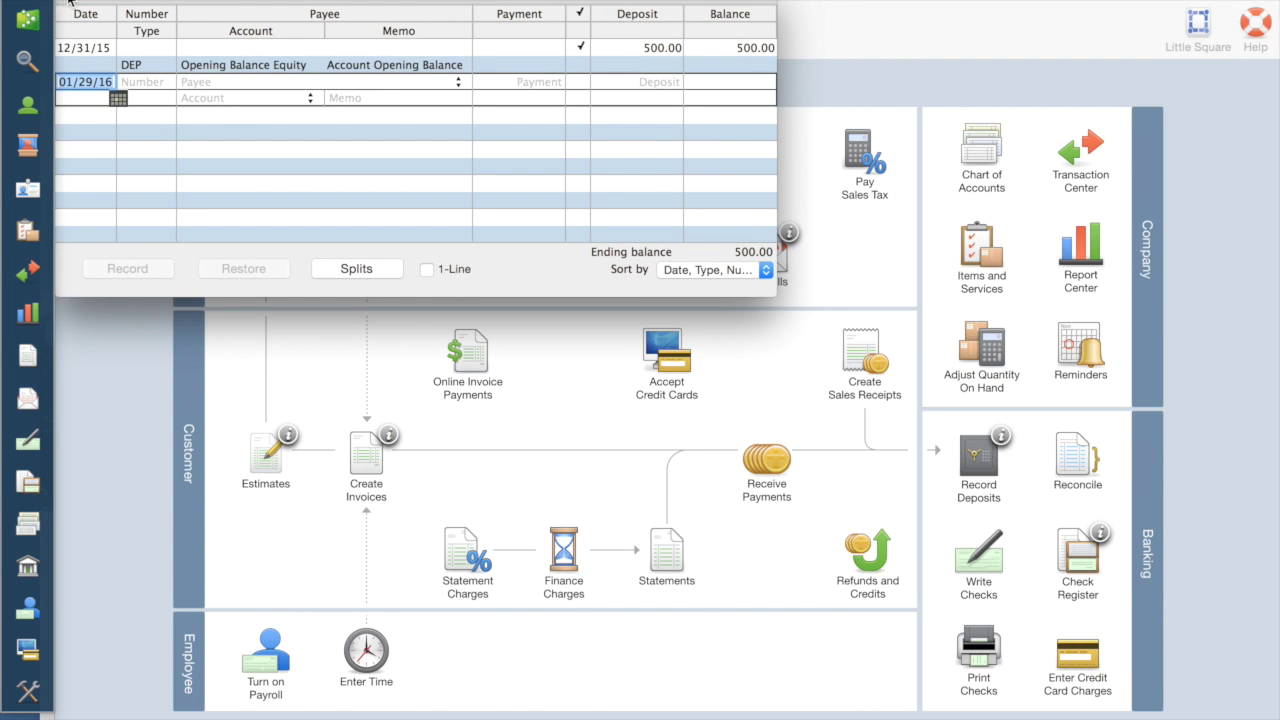
left_click(67, 1)
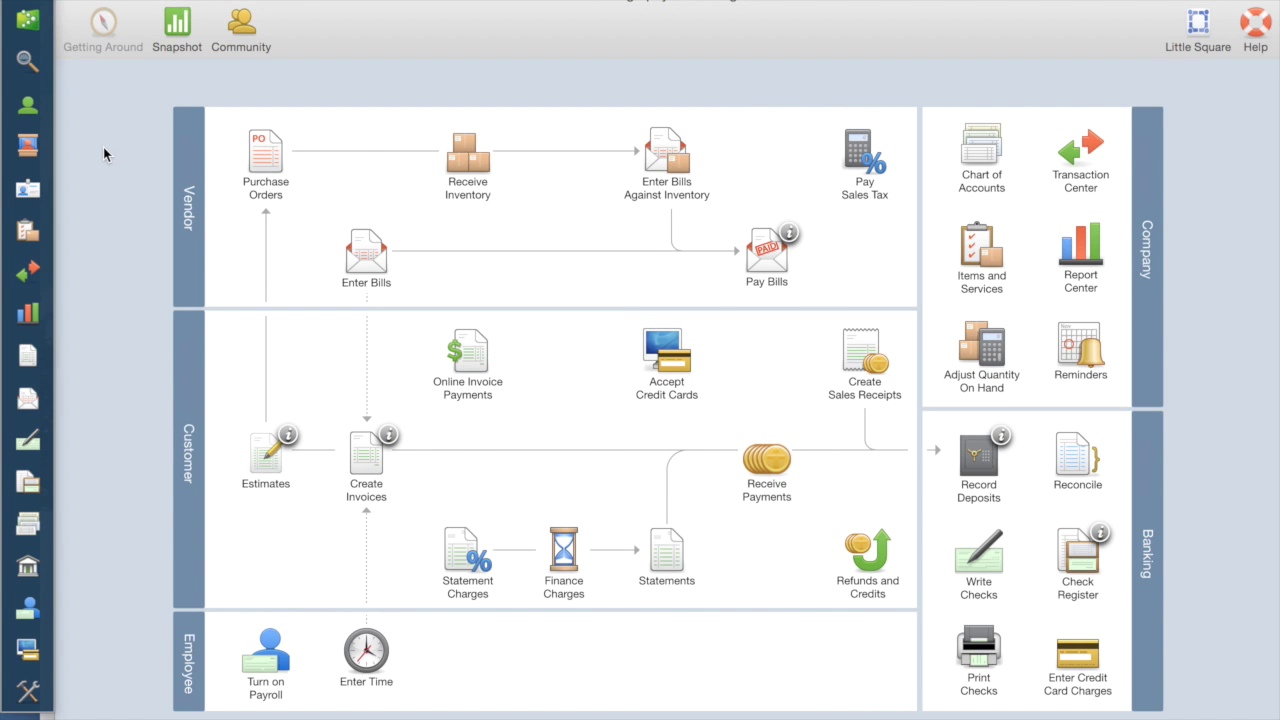